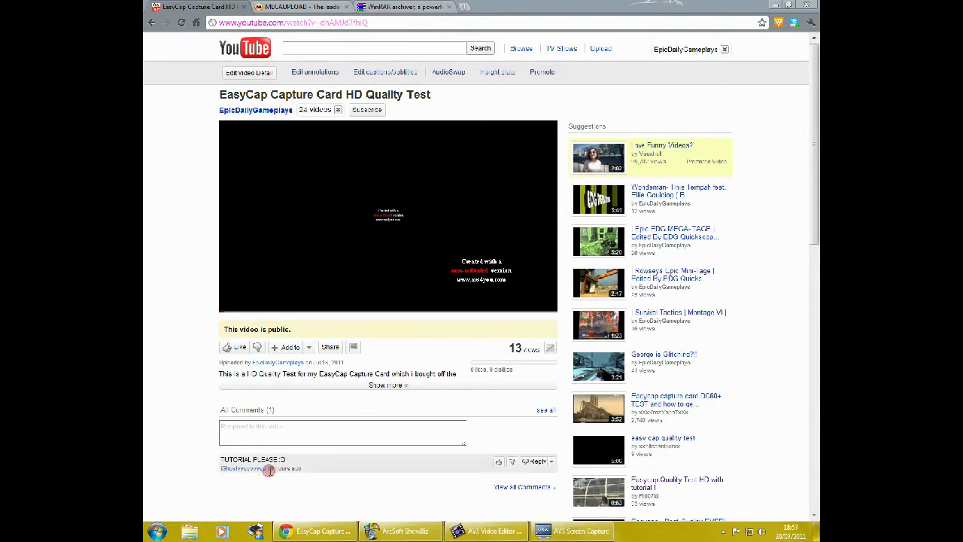
Step: Highlight the words 'EasyCap Capture Card' and 'HD' in the YouTube video title
{"action": "left_click", "coordinate": [204, 92]}
{"action": "left_click_drag", "start_coordinate": [204, 93], "coordinate": [345, 97]}
{"action": "left_click", "coordinate": [354, 94]}
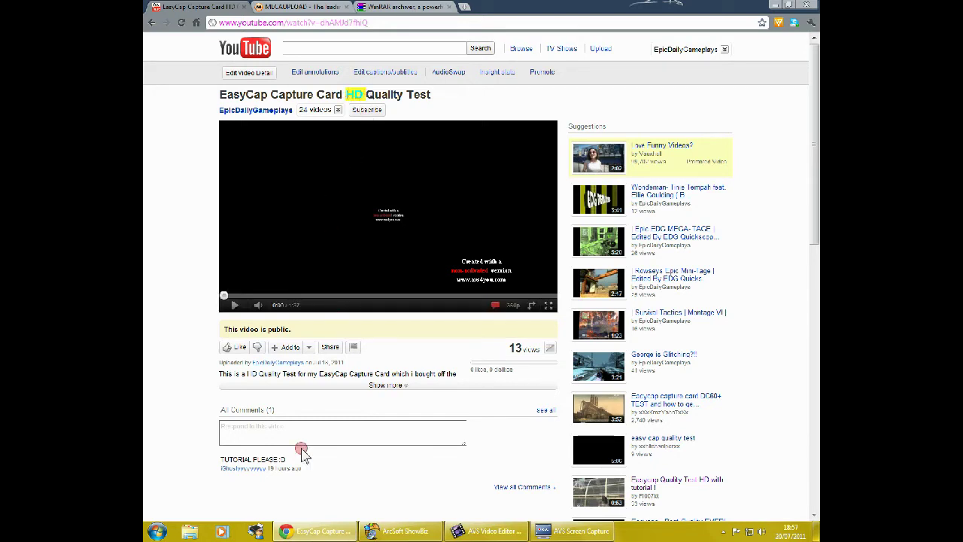
{"action": "left_click", "coordinate": [207, 460]}
Step: Highlight the 'TUTORIAL PLEASE :D' comment, then switch to the RARLAB WinRAR tab
{"action": "left_click_drag", "start_coordinate": [206, 460], "coordinate": [288, 467]}
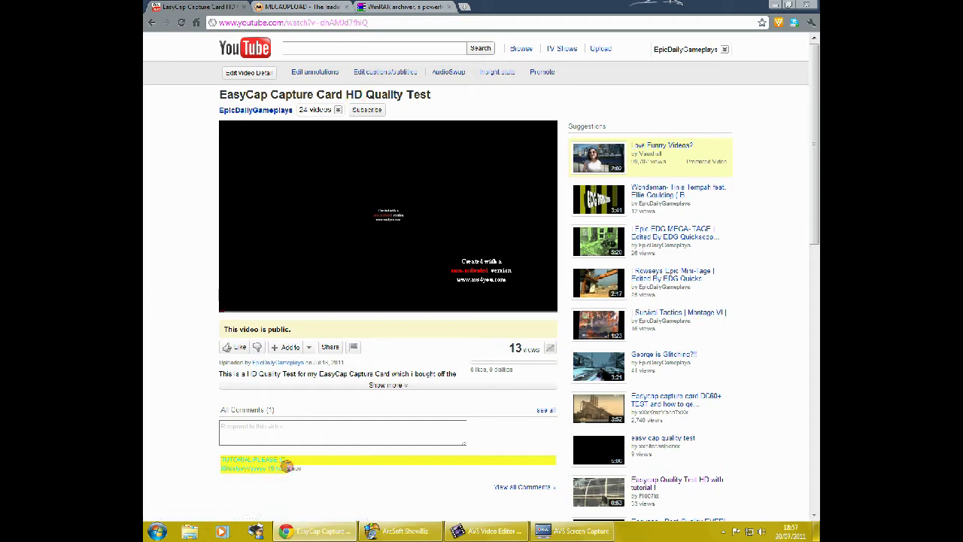
{"action": "left_click", "coordinate": [228, 477]}
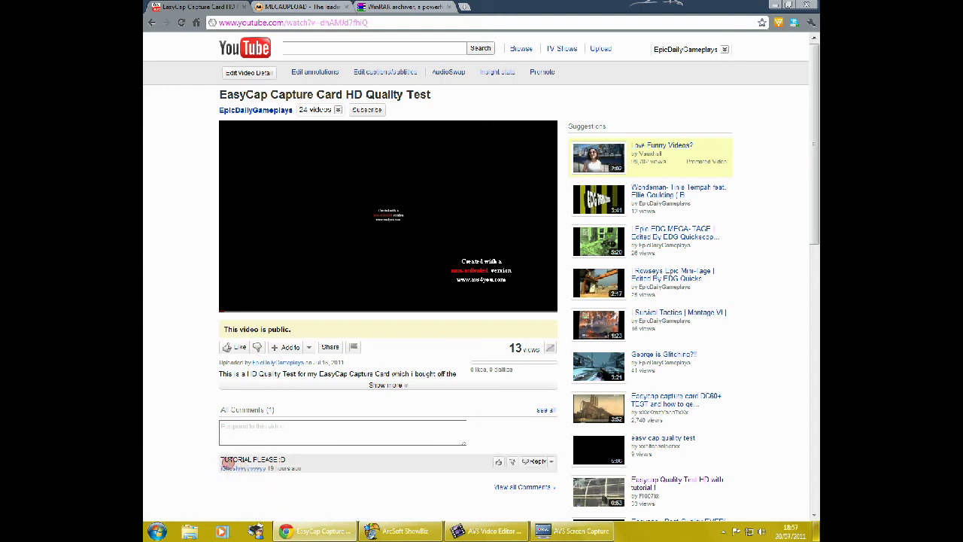
{"action": "mouse_move", "coordinate": [222, 461]}
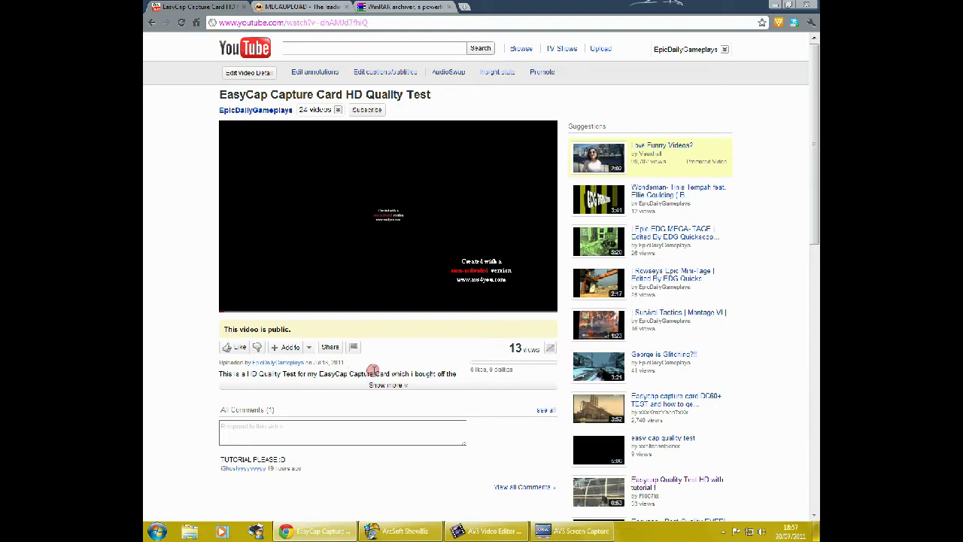
{"action": "left_click", "coordinate": [402, 7]}
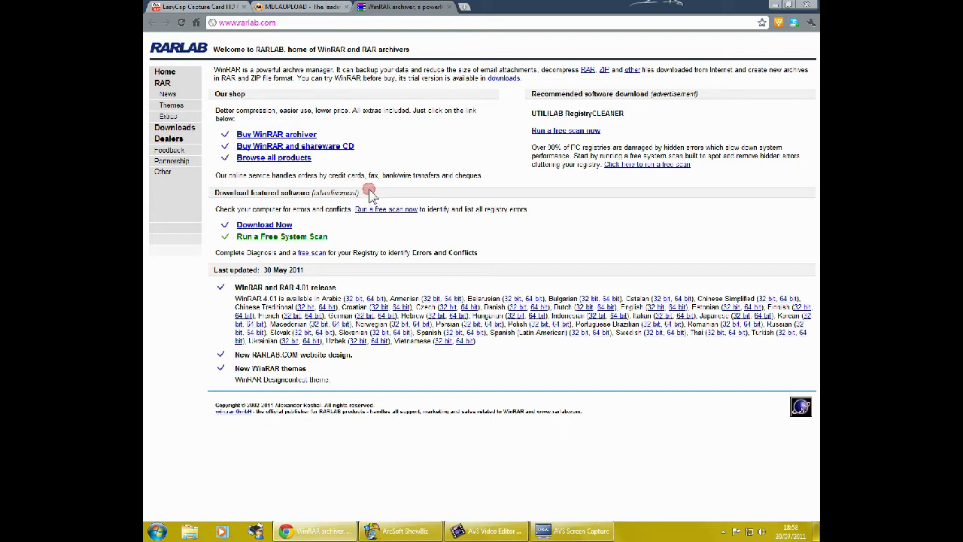
Step: Switch between the Megaupload and RARLAB tabs, ending on the InterVideo WinDVR 3.0.rar download page
{"action": "left_click", "coordinate": [320, 7]}
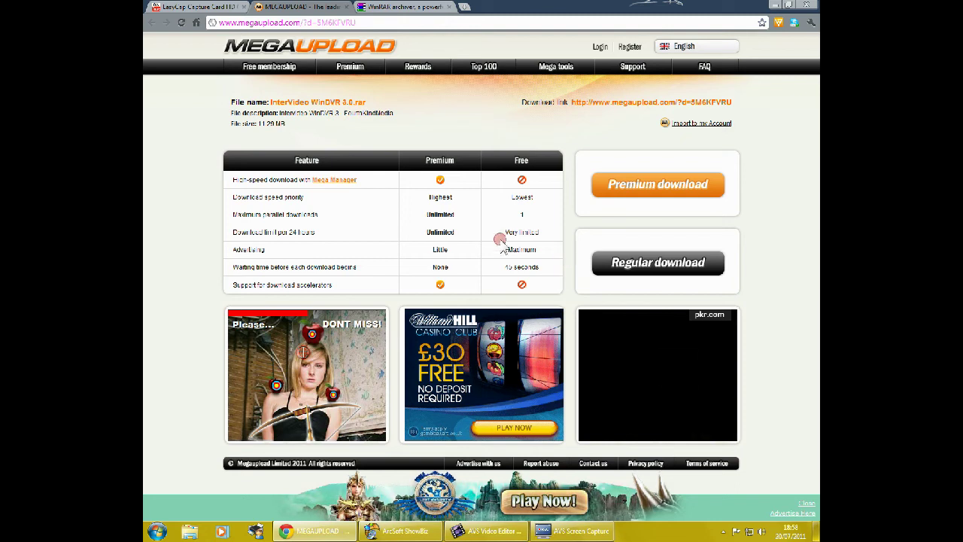
{"action": "left_click", "coordinate": [386, 6]}
{"action": "left_click", "coordinate": [350, 7]}
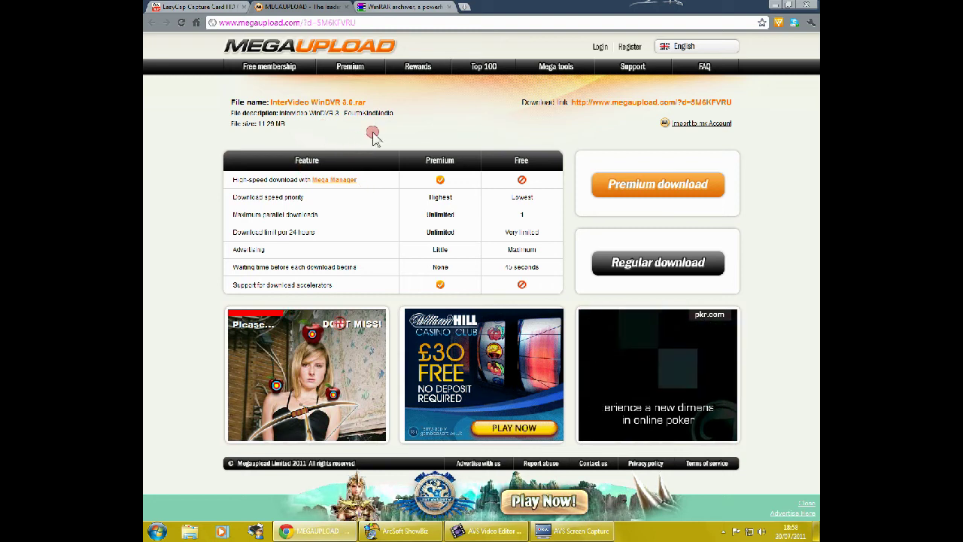
Step: Minimise Chrome and the video editor, then open the program folder inside InterVideo WinDVR 3.0.rar
{"action": "left_click", "coordinate": [779, 5]}
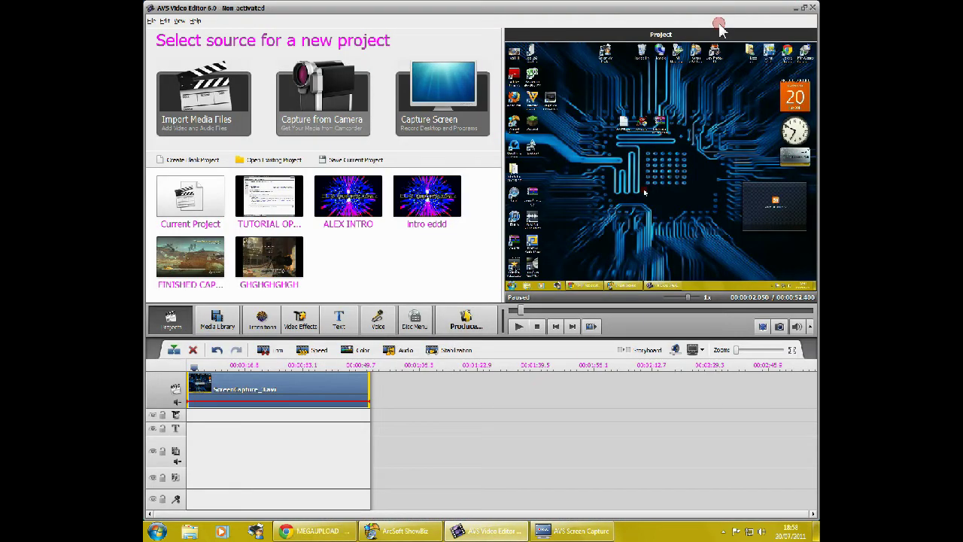
{"action": "left_click", "coordinate": [796, 8]}
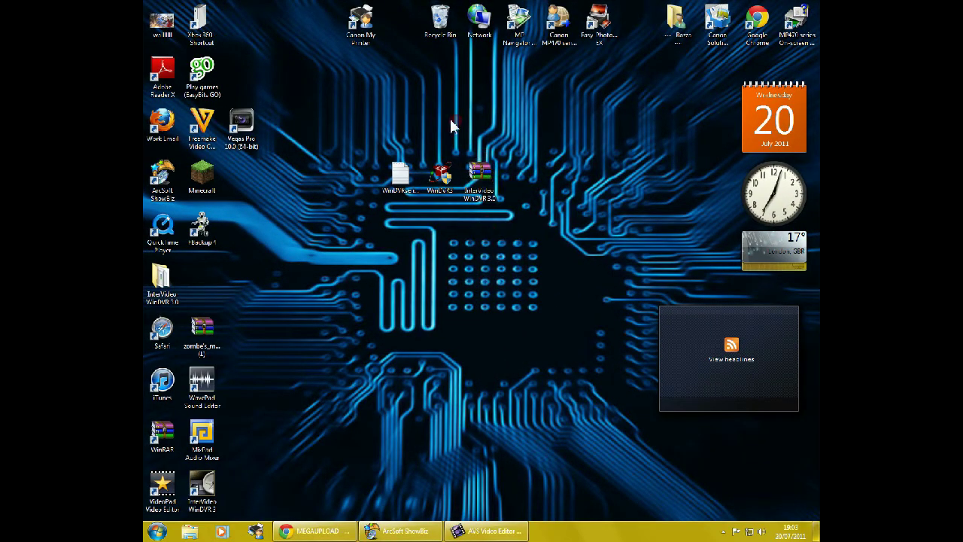
{"action": "double_click", "coordinate": [480, 190]}
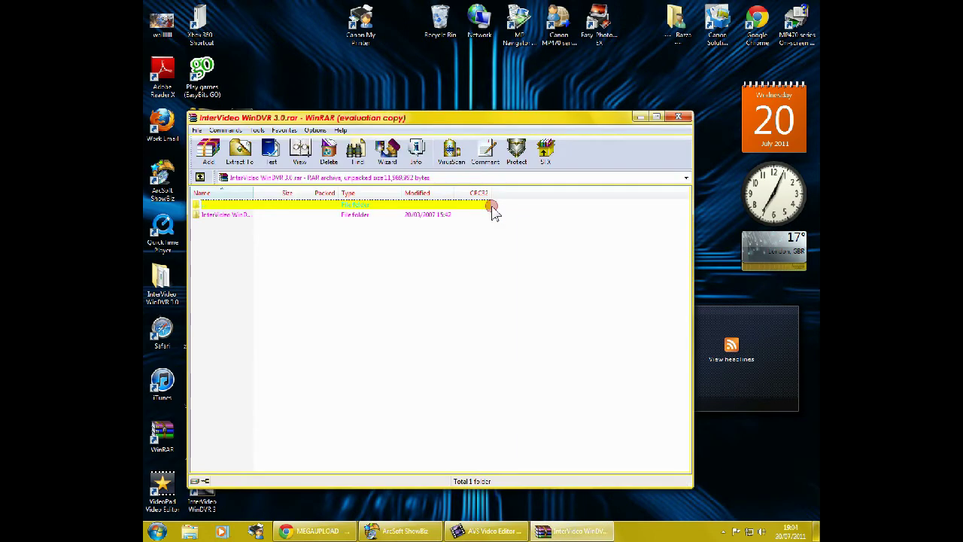
{"action": "double_click", "coordinate": [364, 215]}
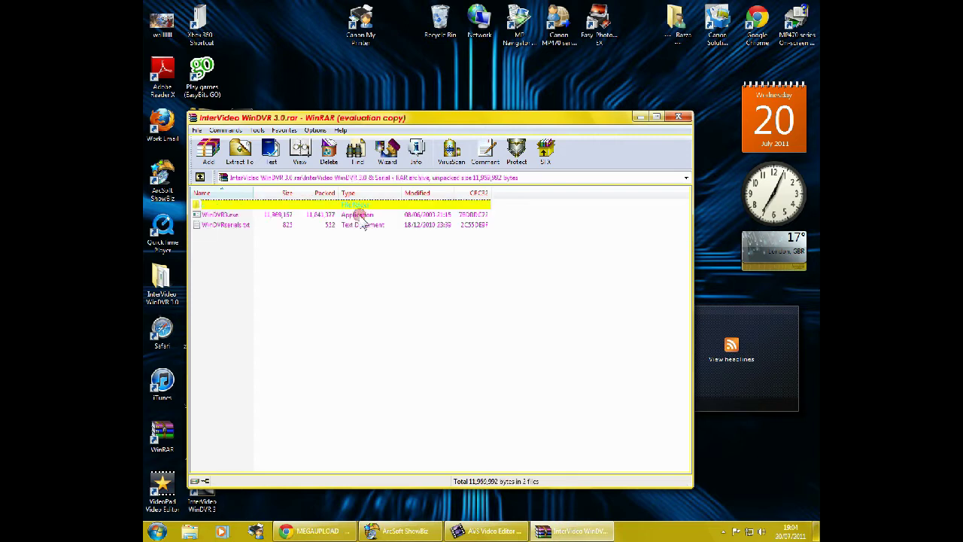
Step: Select both WinDVR3.exe and WinDVRserials.txt in the archive folder
{"action": "left_click", "coordinate": [343, 225]}
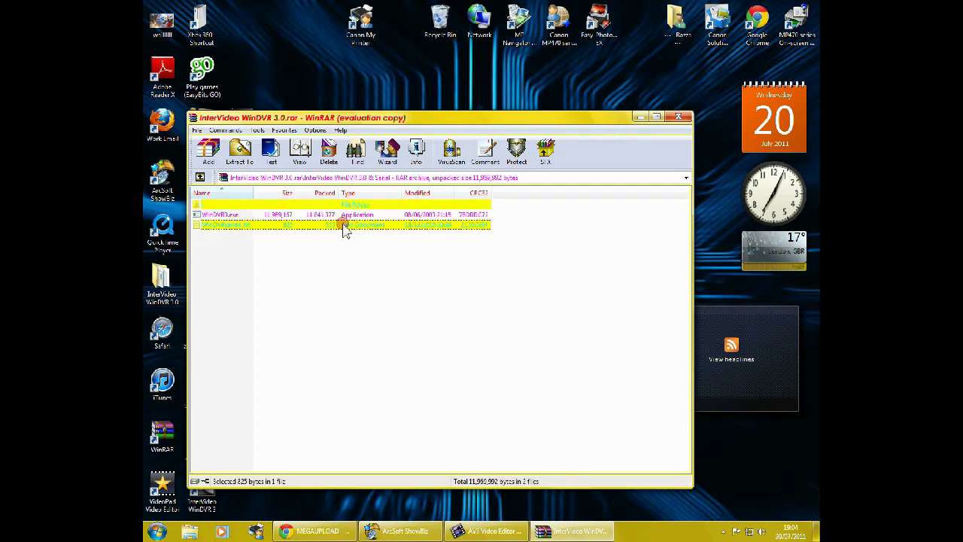
{"action": "left_click", "coordinate": [328, 214]}
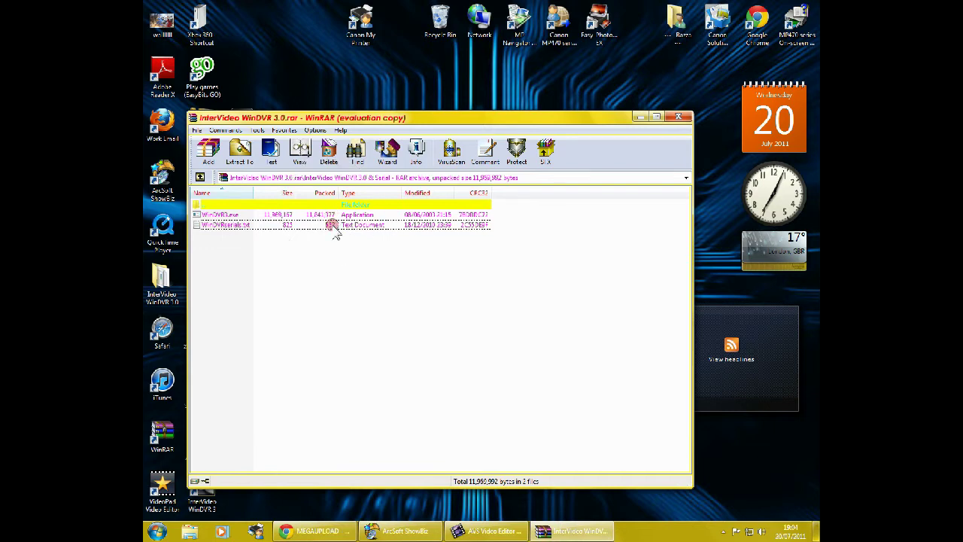
{"action": "left_click", "coordinate": [335, 226]}
{"action": "left_click", "coordinate": [330, 216]}
{"action": "left_click", "coordinate": [335, 226], "text": "ctrl"}
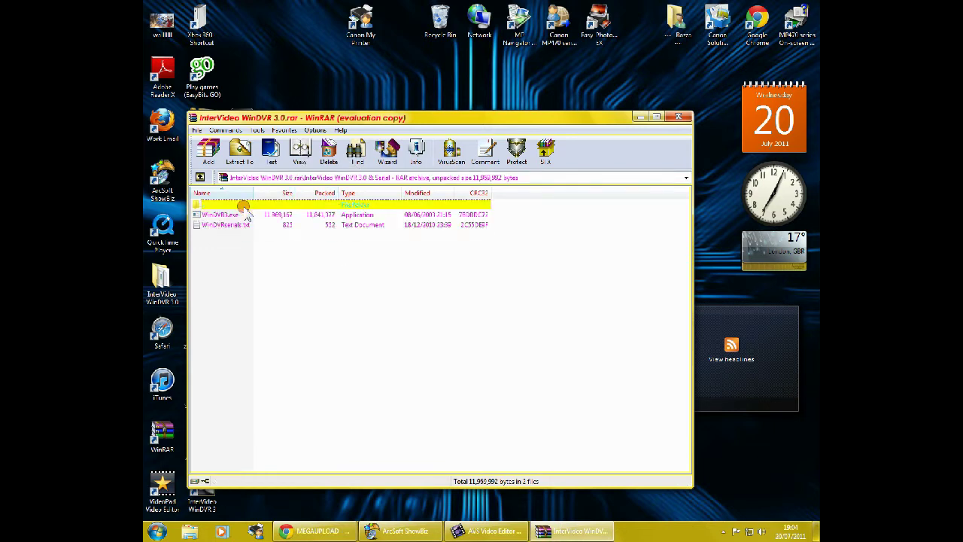
{"action": "left_click", "coordinate": [246, 214]}
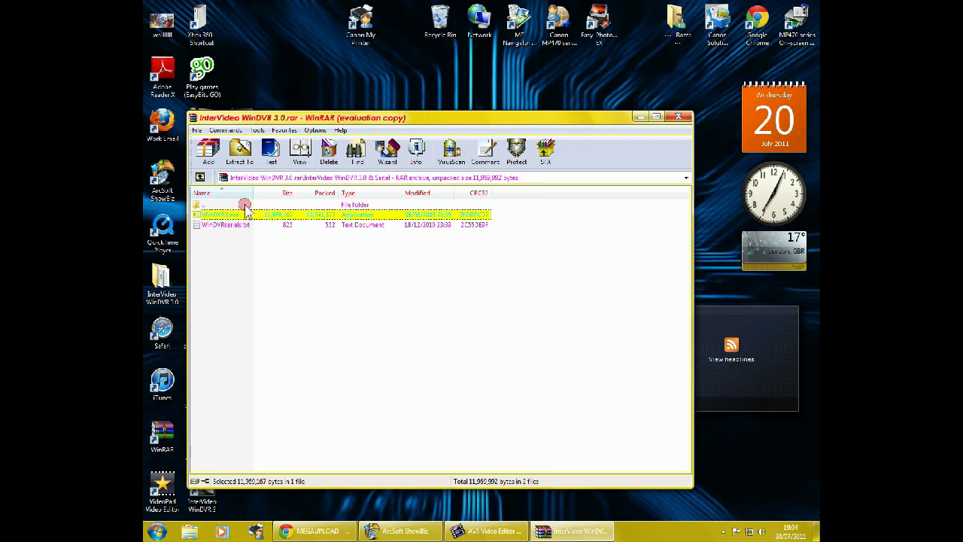
{"action": "key", "text": "ctrl+a"}
Step: Extract the selected files, overwriting existing copies with Yes to All, and close WinRAR
{"action": "left_click", "coordinate": [239, 150]}
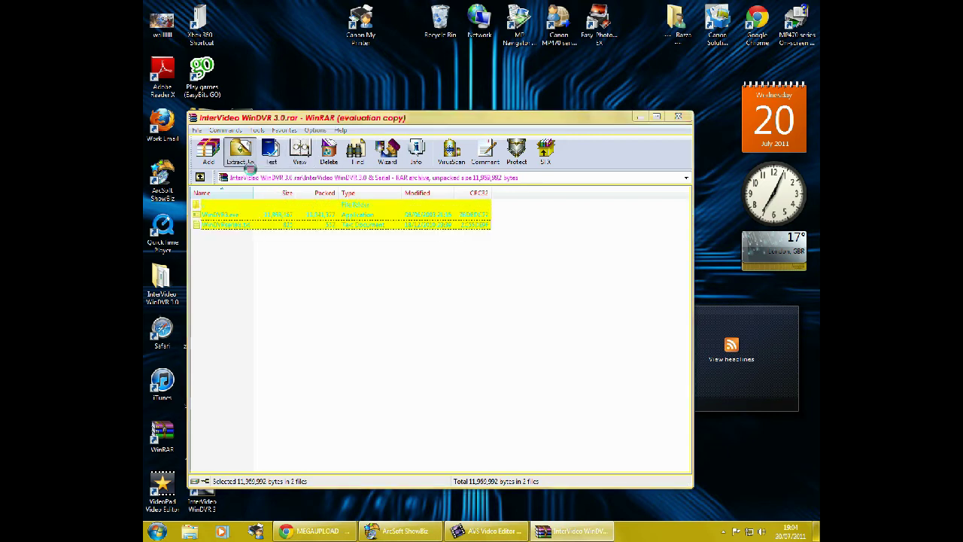
{"action": "left_click", "coordinate": [456, 411]}
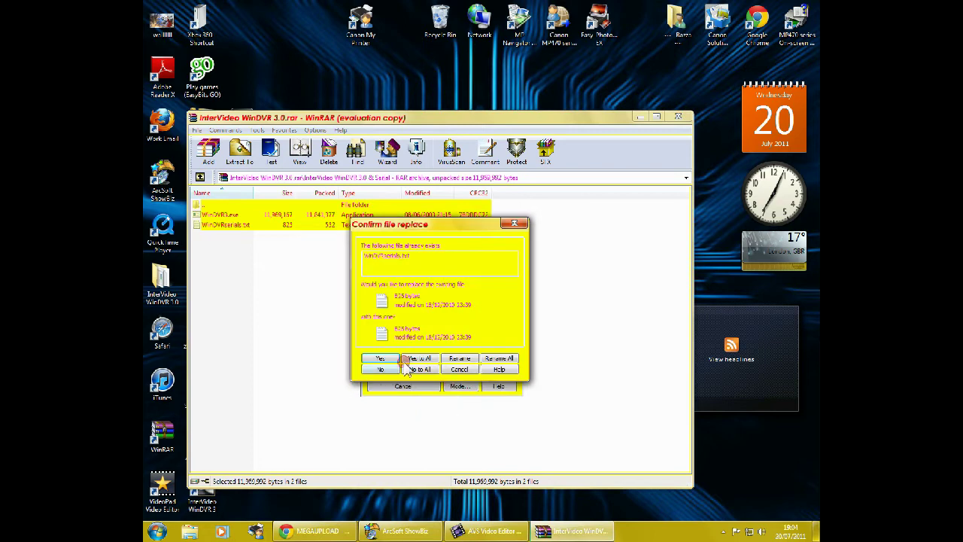
{"action": "left_click", "coordinate": [452, 367]}
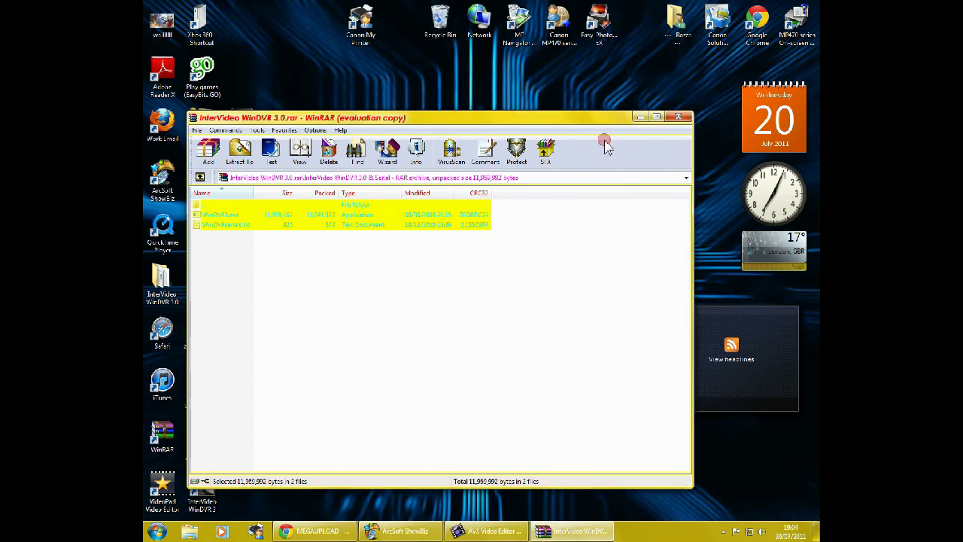
{"action": "left_click", "coordinate": [677, 118]}
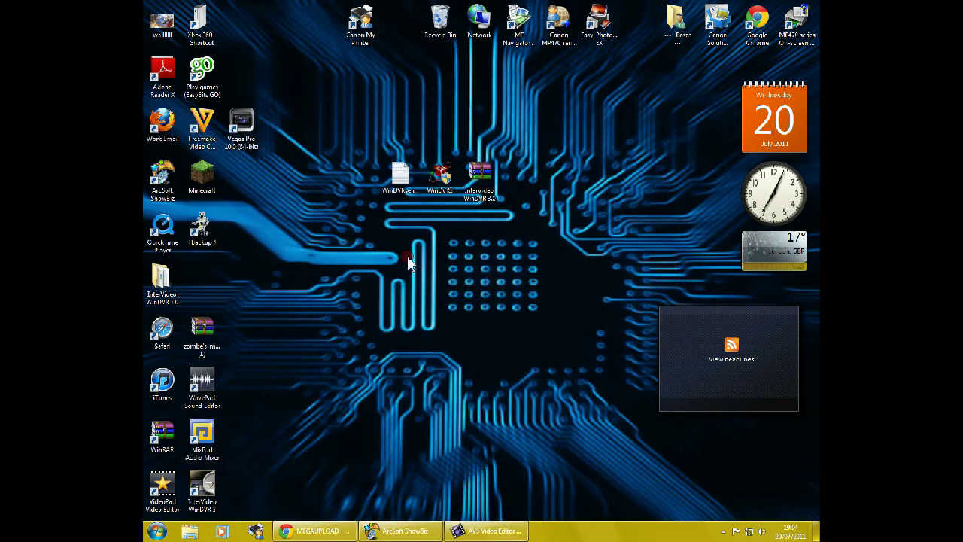
{"action": "left_click", "coordinate": [161, 280]}
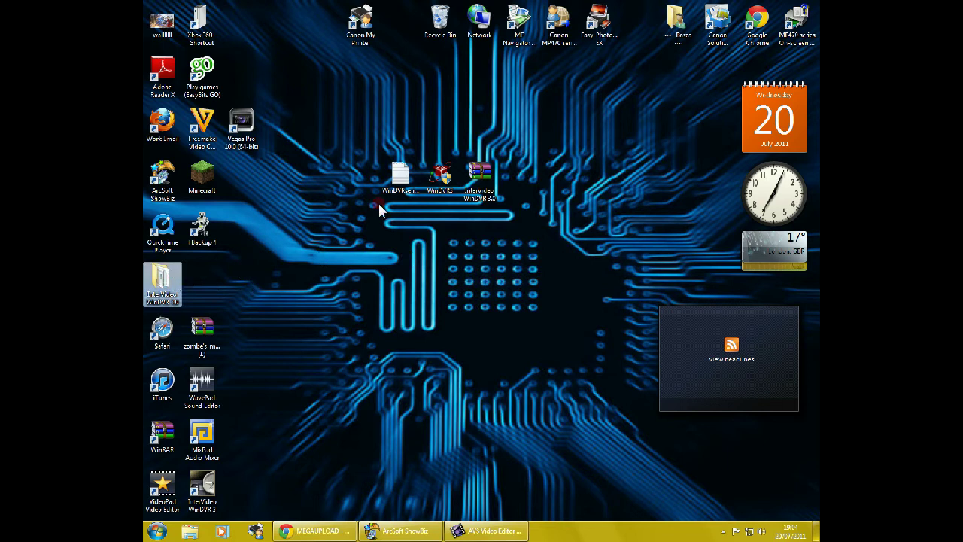
{"action": "double_click", "coordinate": [162, 280]}
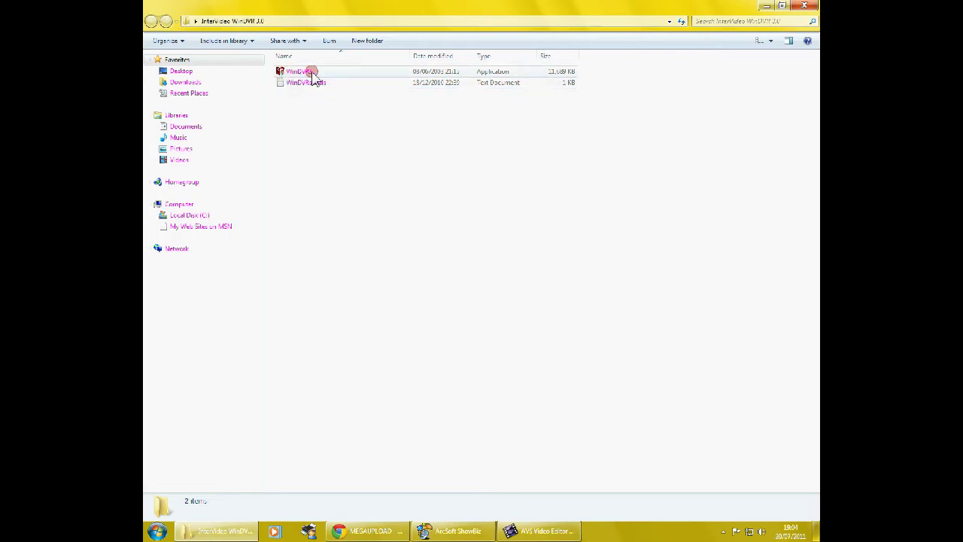
{"action": "left_click", "coordinate": [804, 6]}
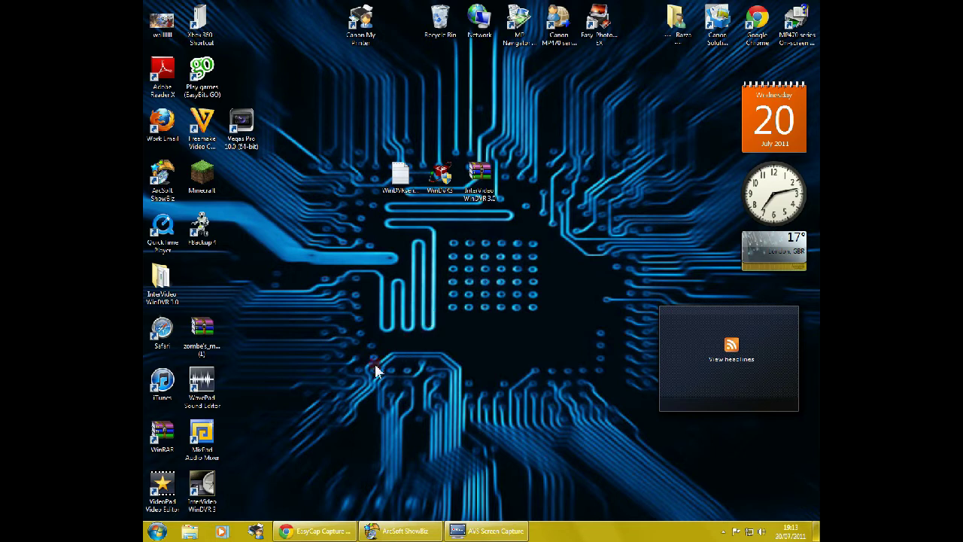
Step: Set the WinDVR 3 shortcut's compatibility mode to Windows XP (Service Pack 3), apply and confirm
{"action": "right_click", "coordinate": [203, 487]}
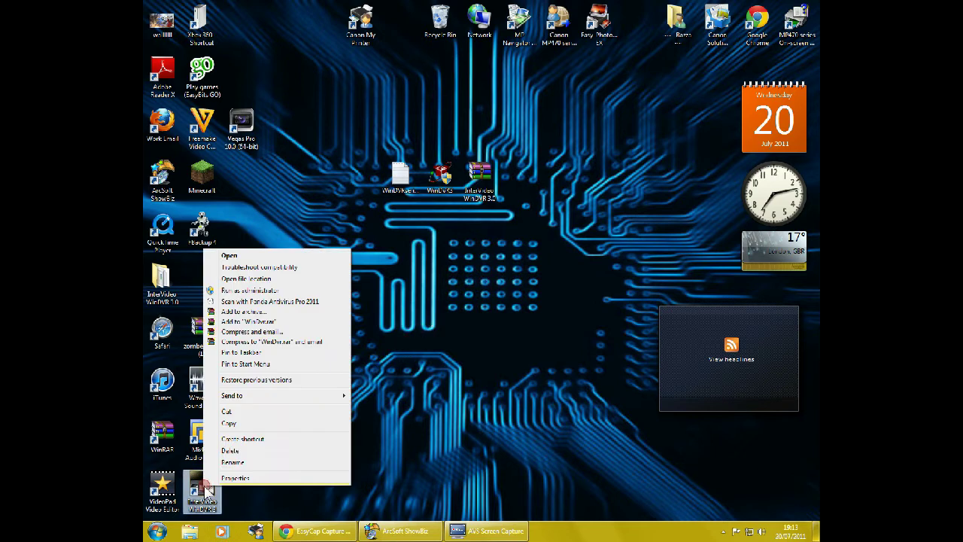
{"action": "left_click", "coordinate": [249, 479]}
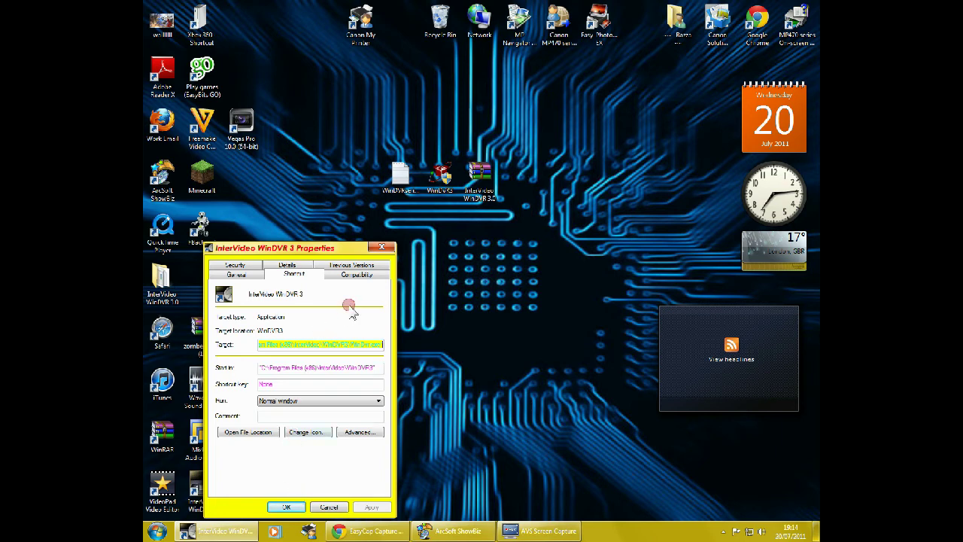
{"action": "left_click", "coordinate": [366, 277]}
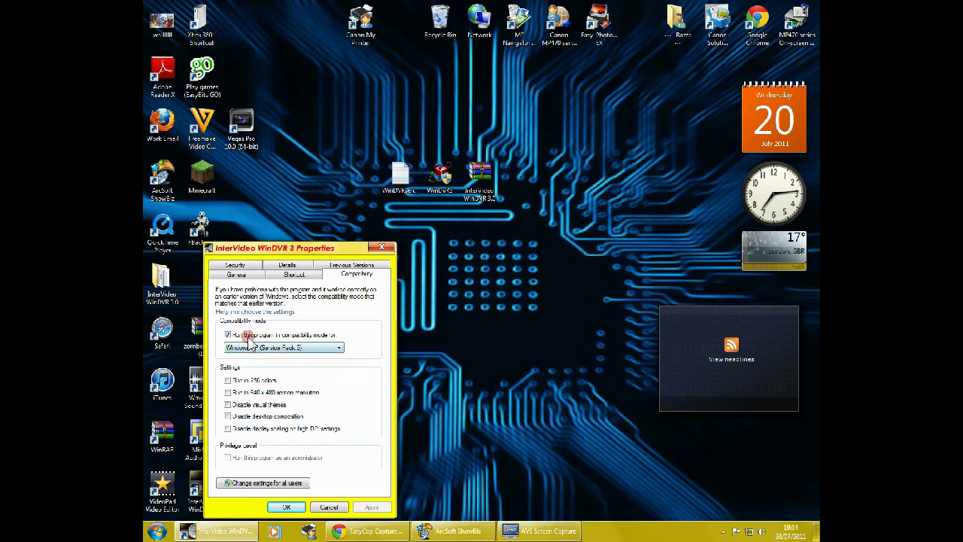
{"action": "left_click", "coordinate": [325, 349]}
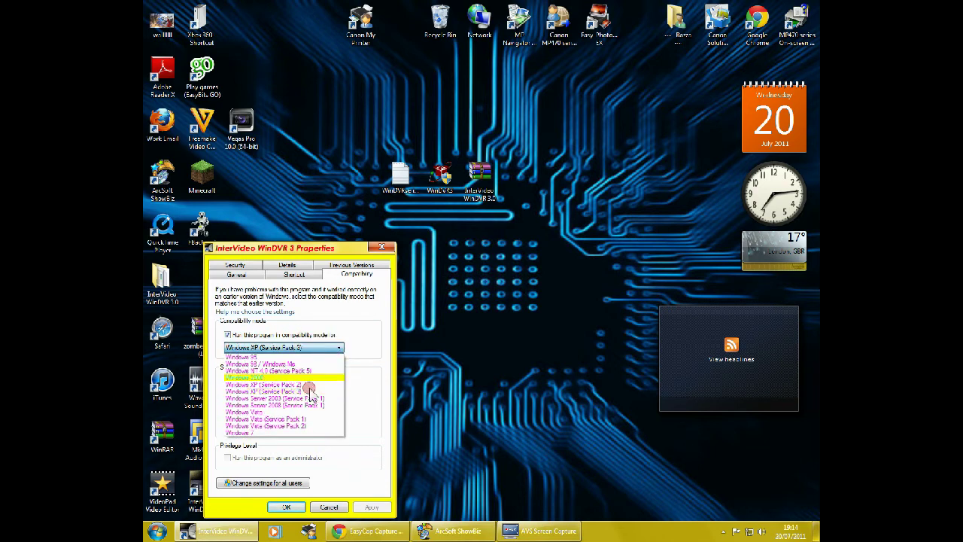
{"action": "left_click", "coordinate": [292, 392]}
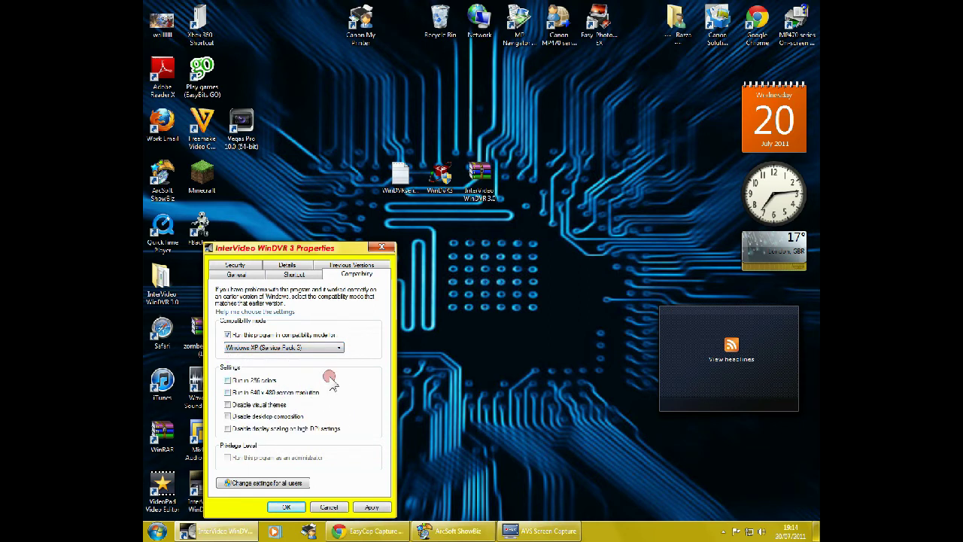
{"action": "left_click", "coordinate": [318, 350]}
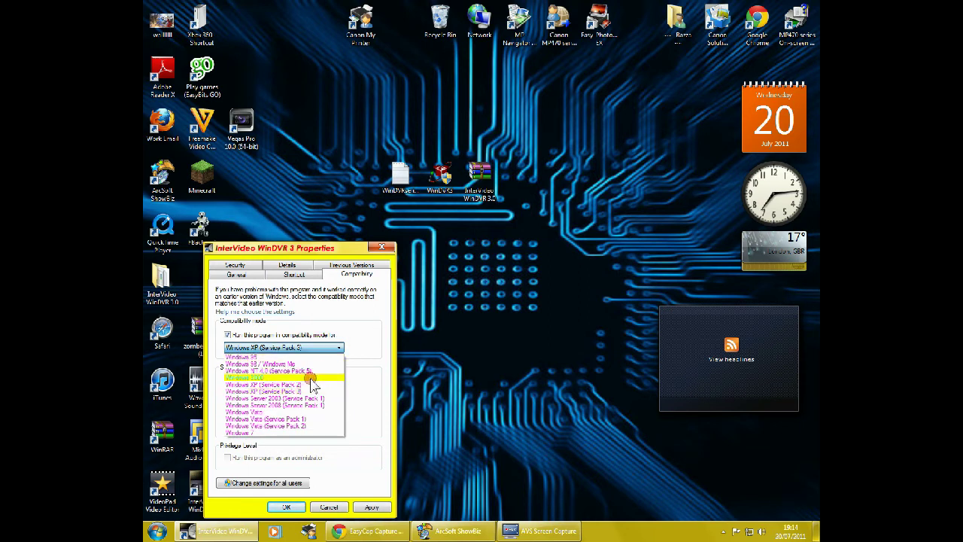
{"action": "left_click", "coordinate": [297, 391]}
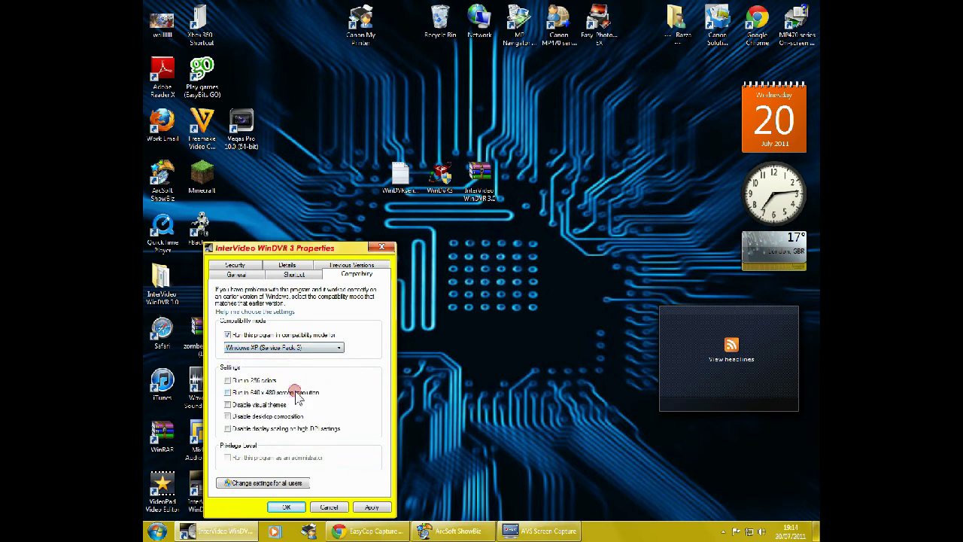
{"action": "left_click", "coordinate": [367, 507]}
{"action": "left_click", "coordinate": [292, 508]}
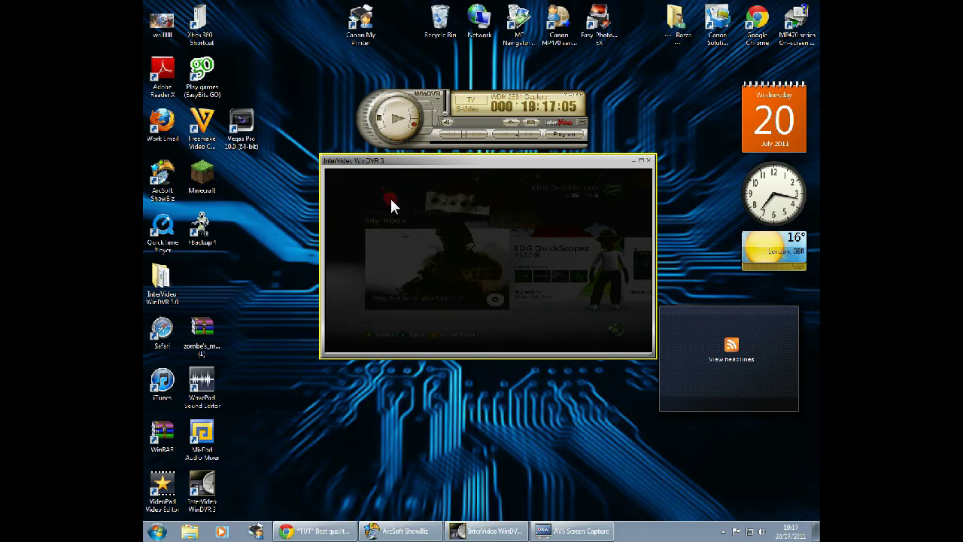
Step: Open WinDVR's Setup dialog from the video window's right-click menu and go to the Device page
{"action": "right_click", "coordinate": [425, 253]}
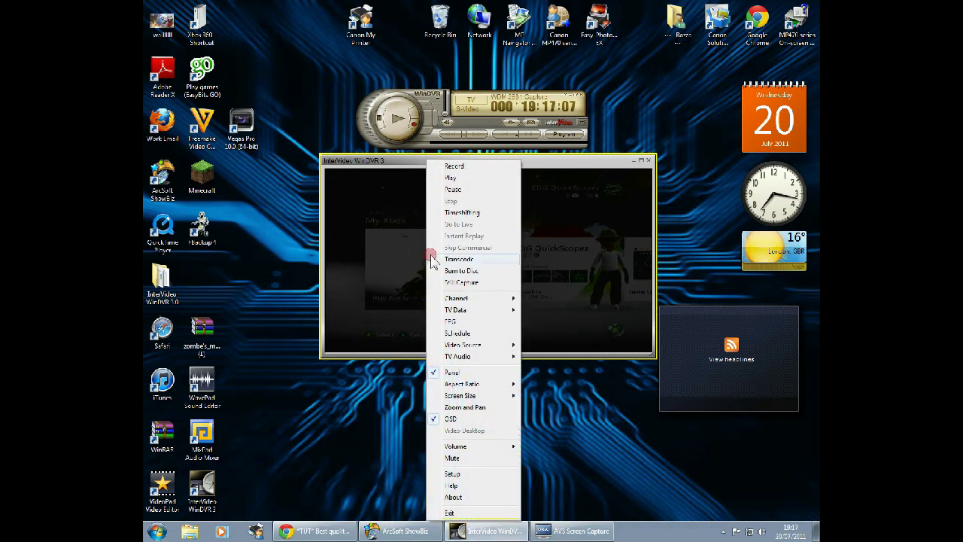
{"action": "left_click", "coordinate": [459, 474]}
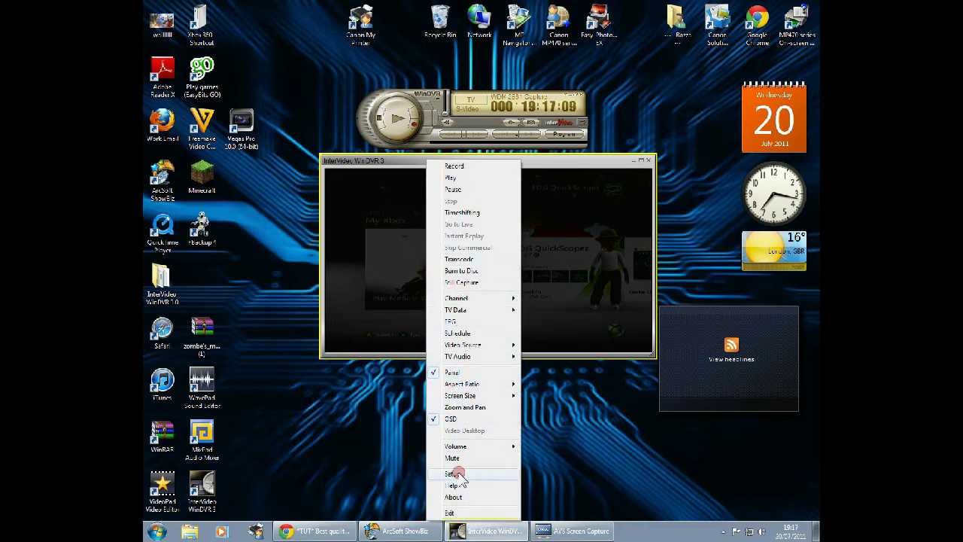
{"action": "left_click", "coordinate": [406, 149]}
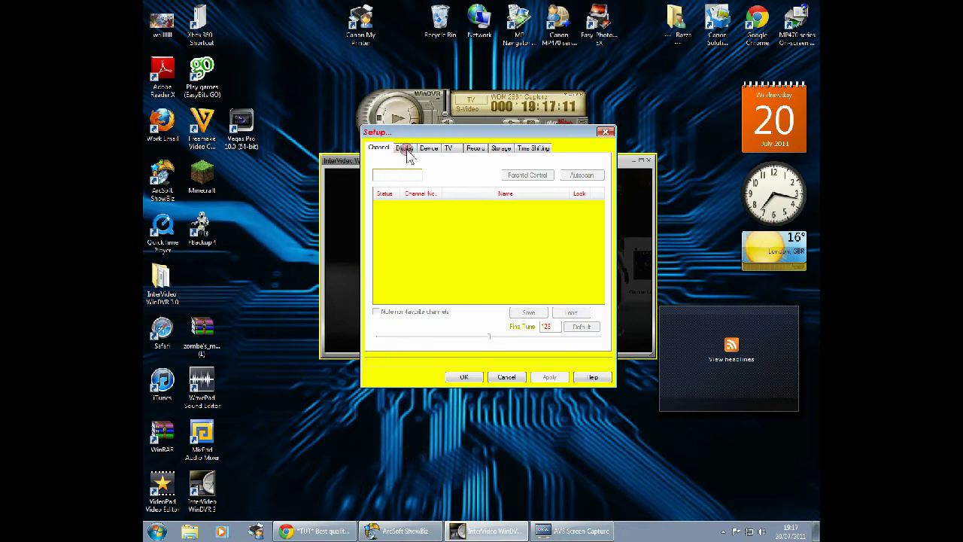
{"action": "left_click", "coordinate": [428, 148]}
Step: Set video device WDM 2861 Capture, source S-Video and standard NTSC 4:3
{"action": "left_click", "coordinate": [432, 184]}
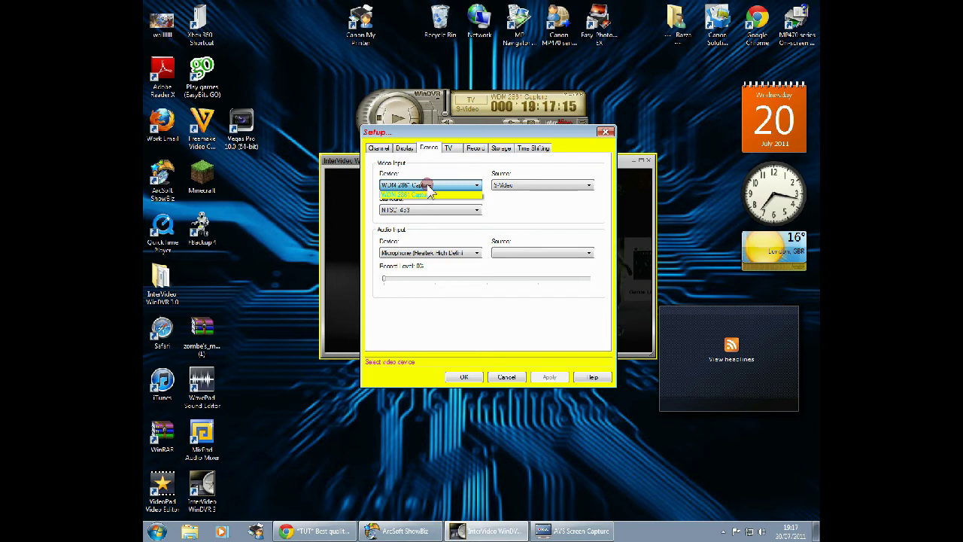
{"action": "left_click", "coordinate": [456, 194]}
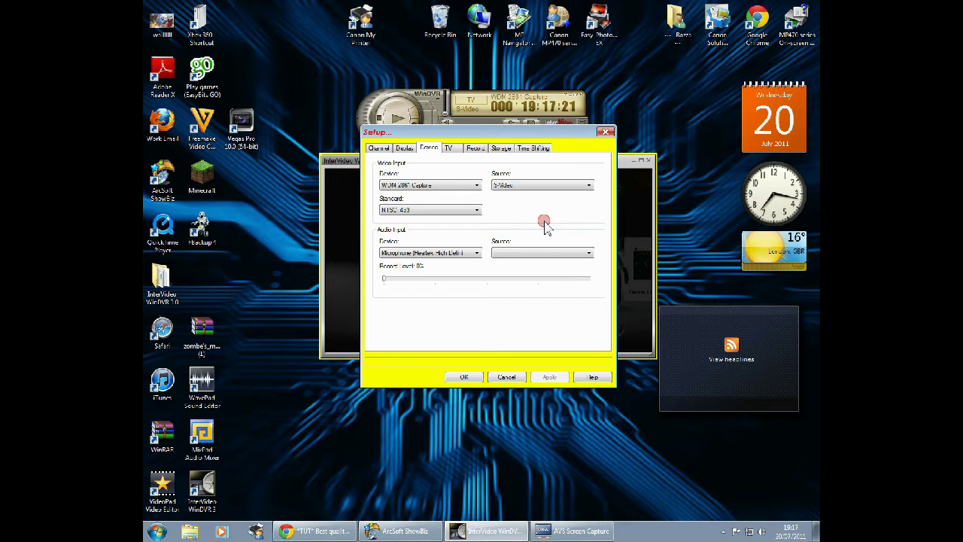
{"action": "left_click", "coordinate": [527, 184]}
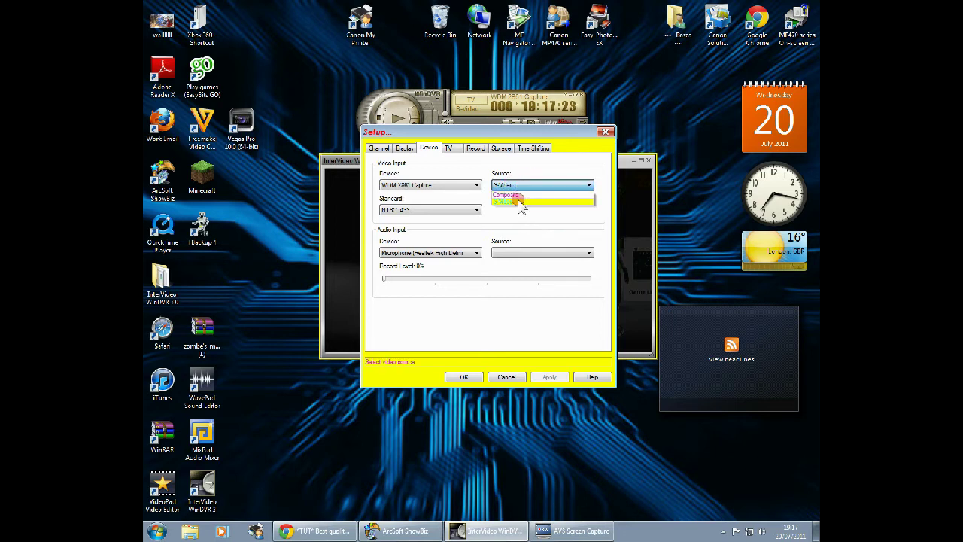
{"action": "left_click", "coordinate": [519, 202]}
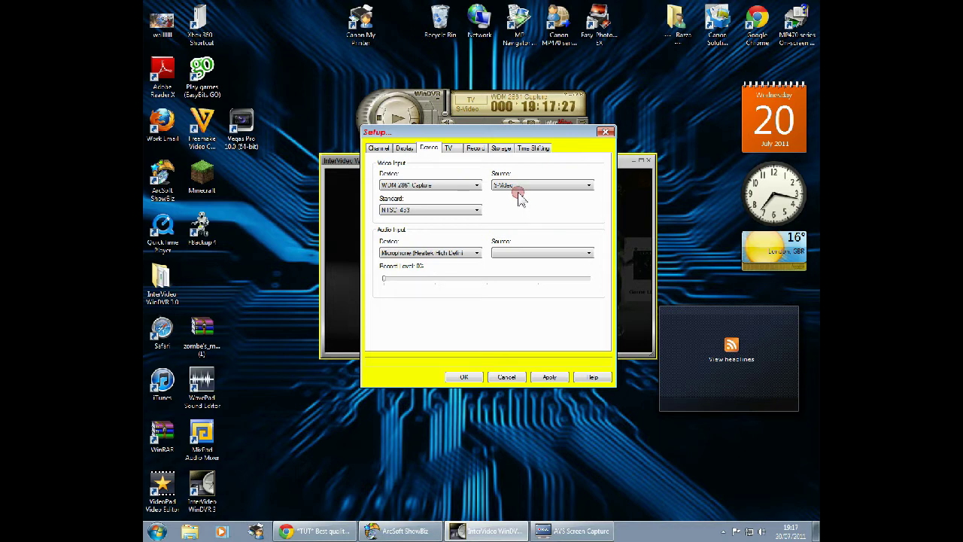
{"action": "left_click", "coordinate": [517, 188]}
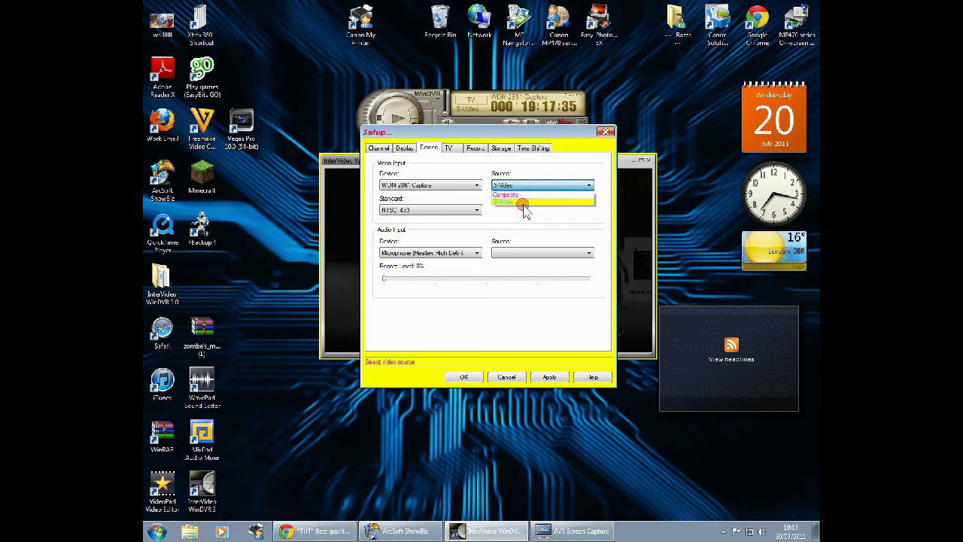
{"action": "left_click", "coordinate": [522, 201]}
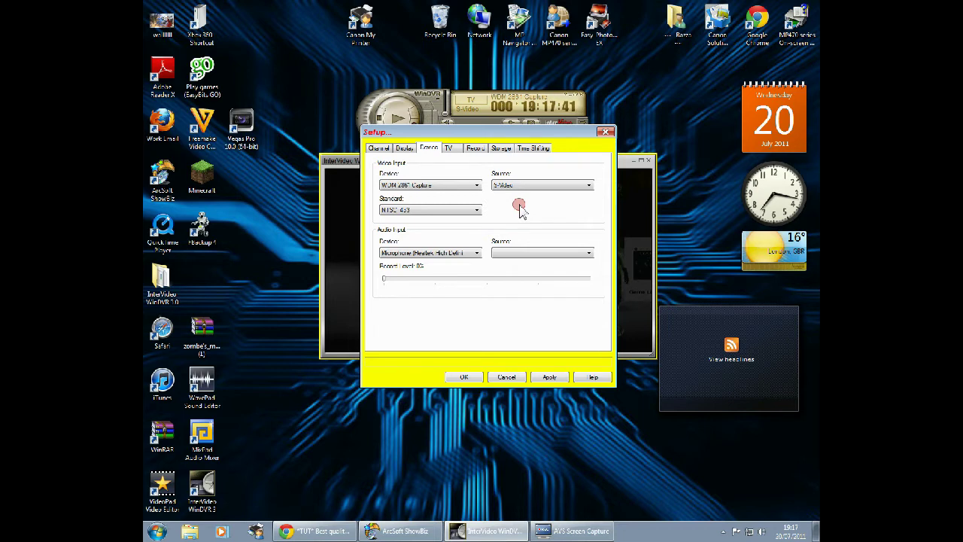
{"action": "left_click", "coordinate": [467, 210]}
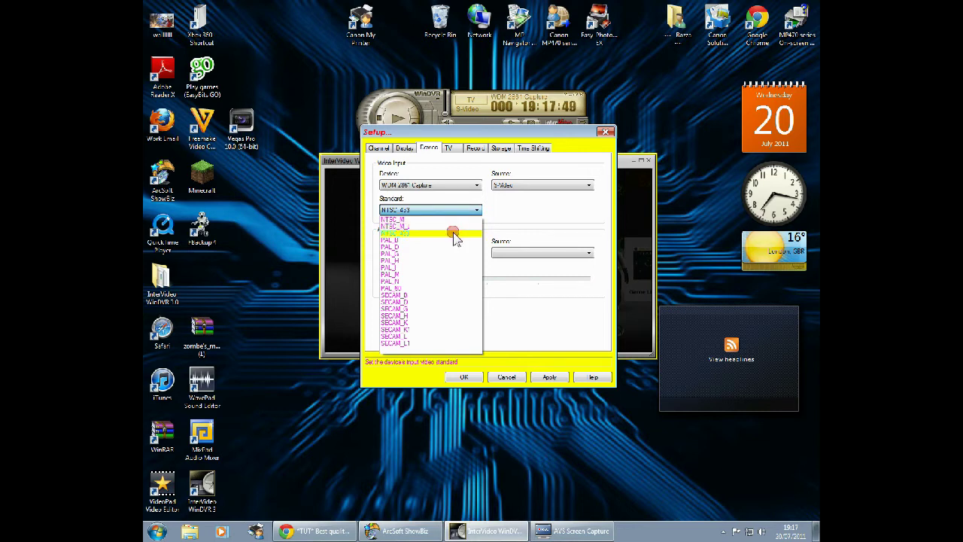
{"action": "left_click", "coordinate": [448, 234]}
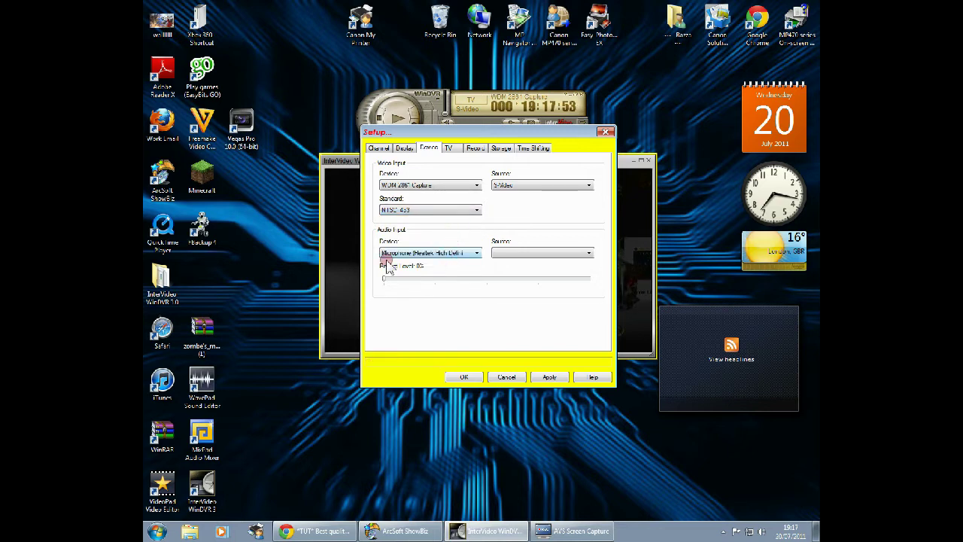
Step: Keep the Realtek microphone as audio device and raise its record level to 100%
{"action": "left_click", "coordinate": [383, 234]}
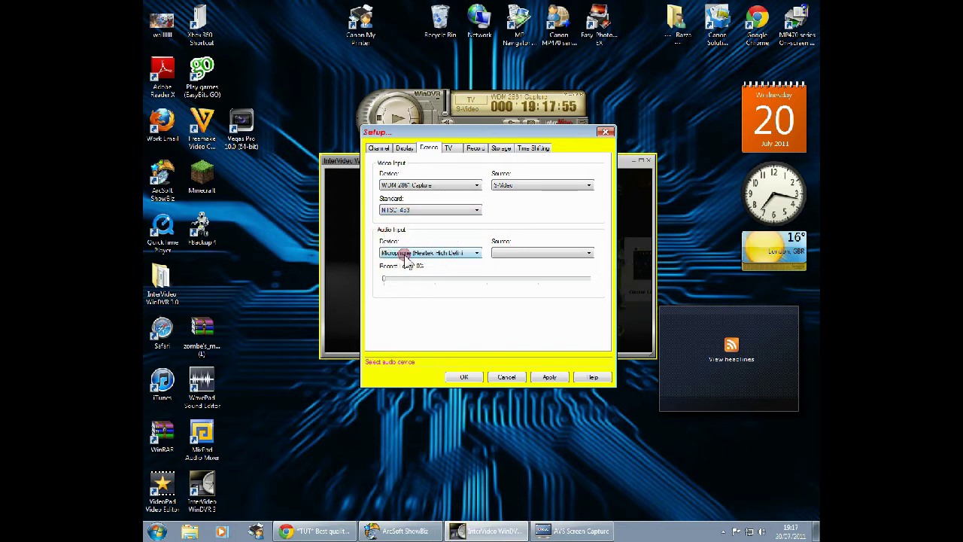
{"action": "left_click", "coordinate": [435, 254]}
{"action": "left_click", "coordinate": [376, 272]}
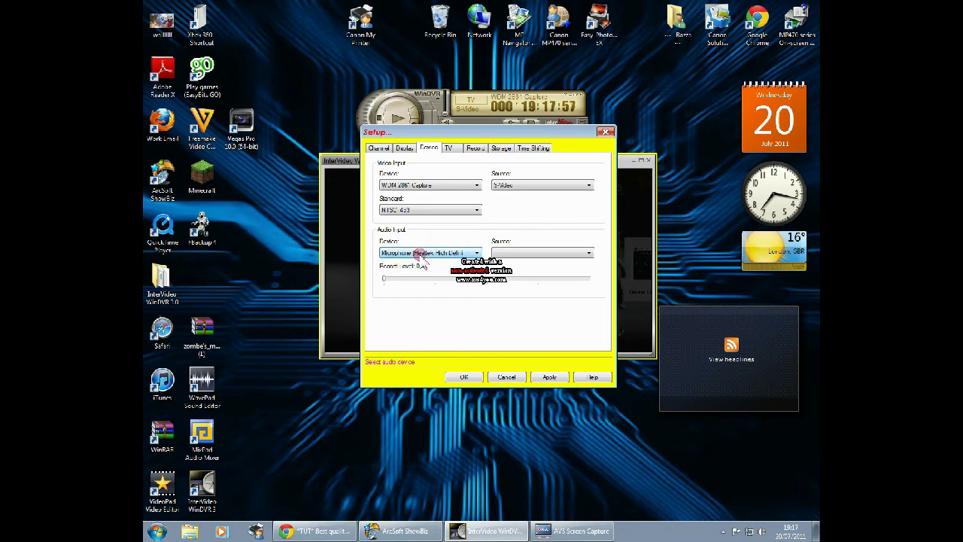
{"action": "mouse_move", "coordinate": [378, 277]}
{"action": "left_mouse_down"}
{"action": "mouse_move", "coordinate": [422, 286]}
{"action": "mouse_move", "coordinate": [604, 280]}
{"action": "left_mouse_up"}
{"action": "left_click", "coordinate": [576, 254]}
{"action": "left_click", "coordinate": [586, 255]}
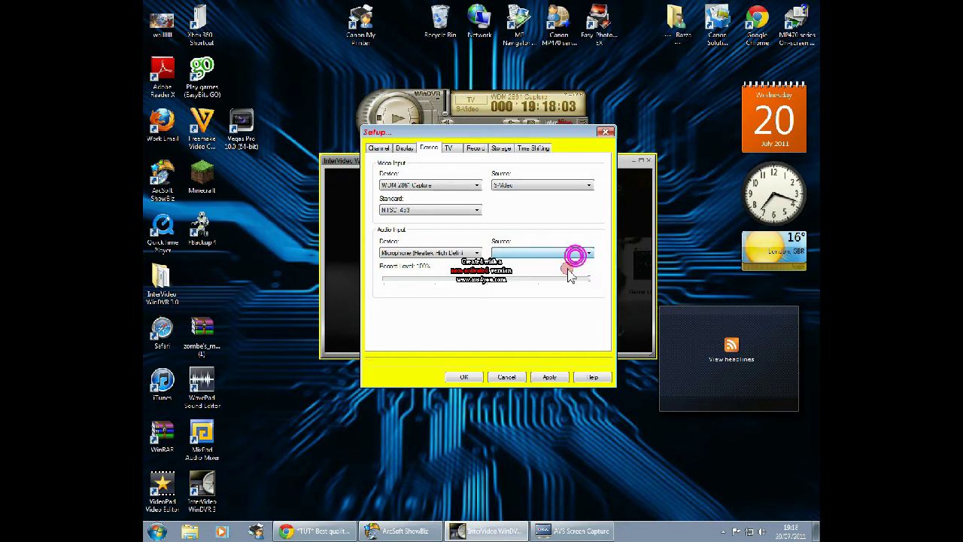
Step: Set recording quality to Best and store recordings in the Youtube Preview folder under Videos
{"action": "left_click", "coordinate": [475, 148]}
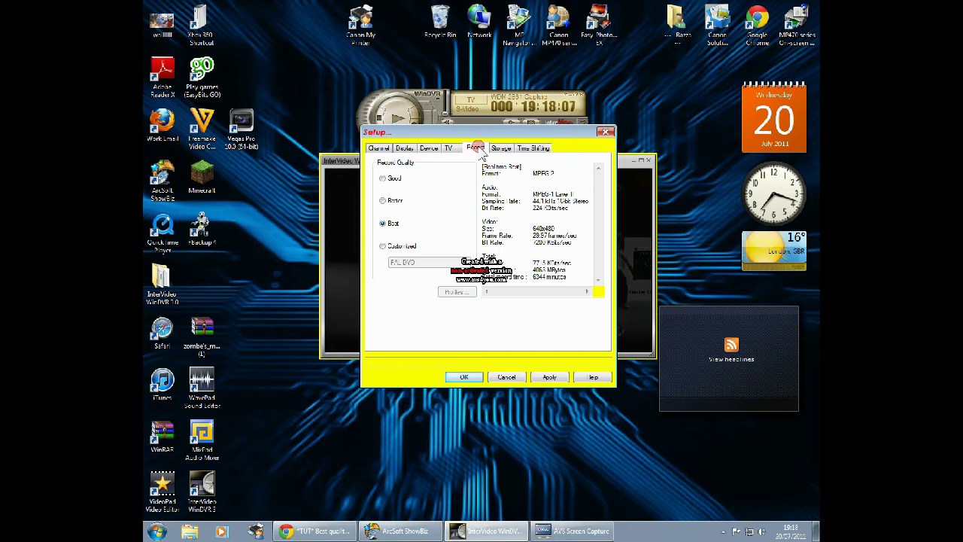
{"action": "left_click", "coordinate": [384, 224]}
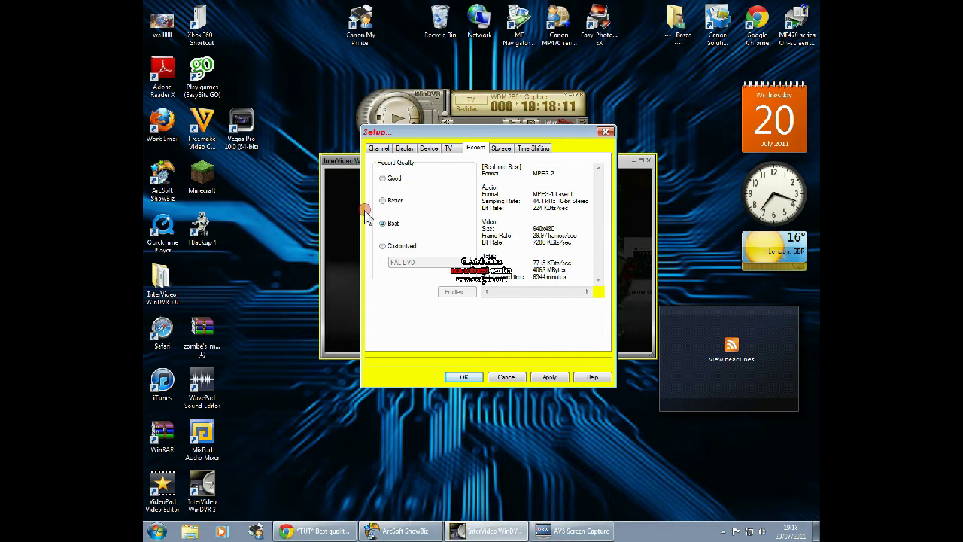
{"action": "left_click", "coordinate": [509, 149]}
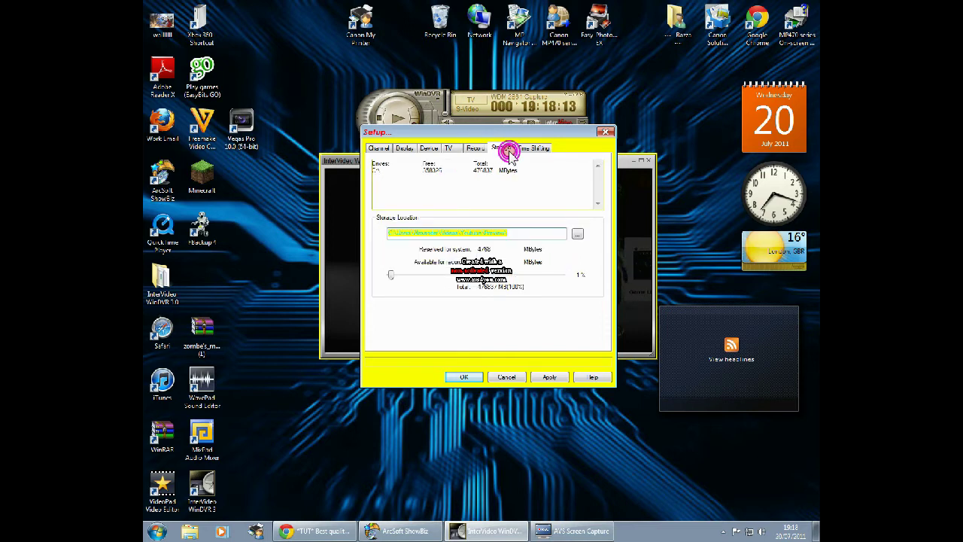
{"action": "left_click", "coordinate": [573, 245]}
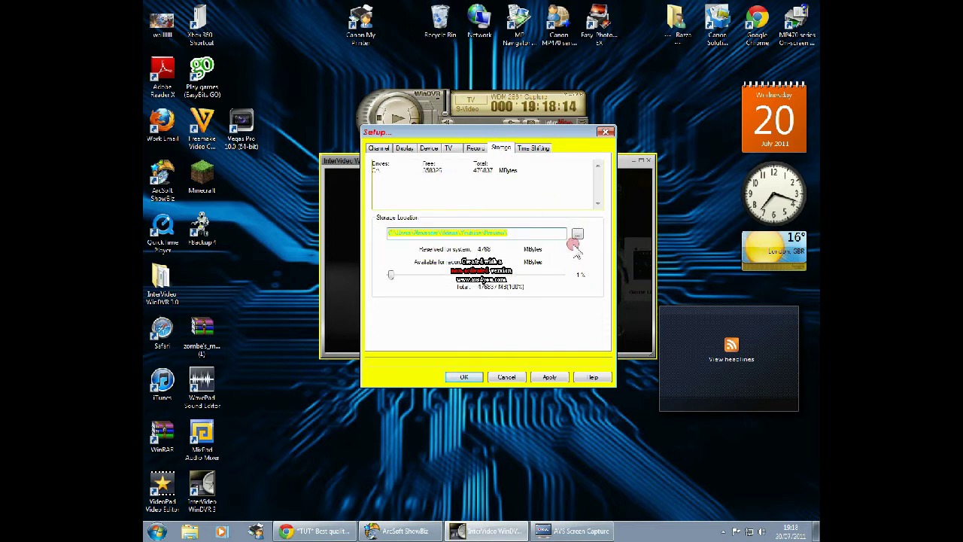
{"action": "left_click", "coordinate": [576, 234]}
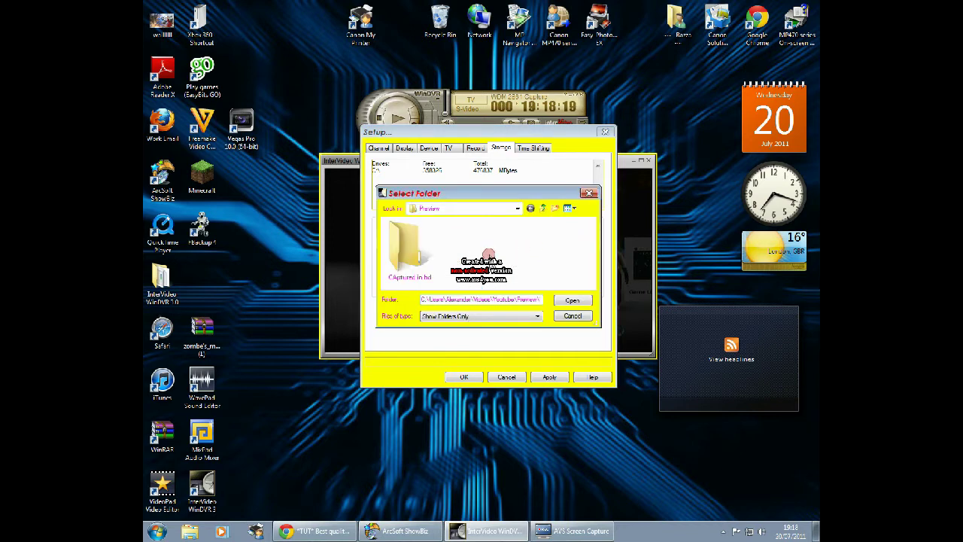
{"action": "left_click", "coordinate": [590, 194]}
{"action": "left_click", "coordinate": [438, 282]}
{"action": "left_click", "coordinate": [593, 198]}
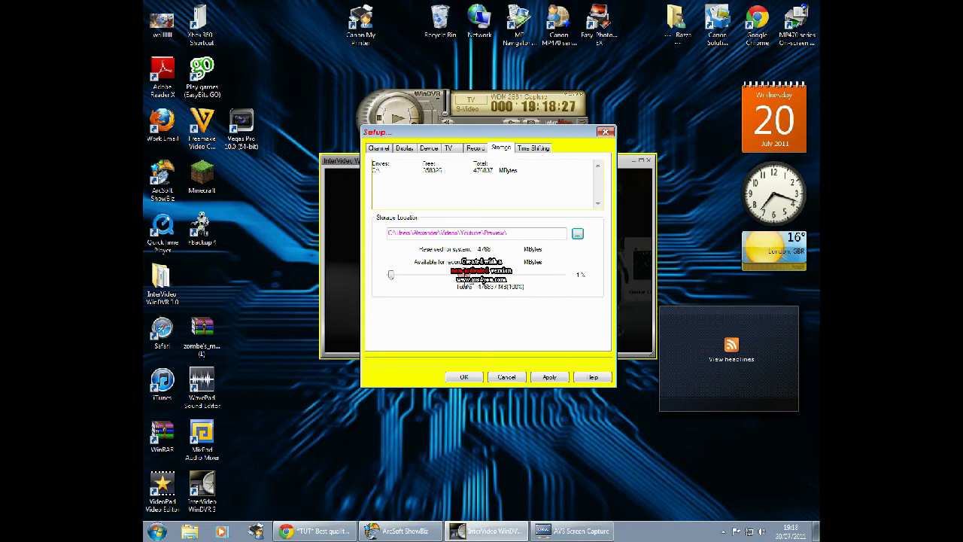
Step: Leave reserved disk space at 1% and move through the setup pages to Display
{"action": "left_click", "coordinate": [389, 277]}
{"action": "left_click", "coordinate": [389, 275]}
{"action": "left_click_drag", "start_coordinate": [389, 276], "coordinate": [392, 277]}
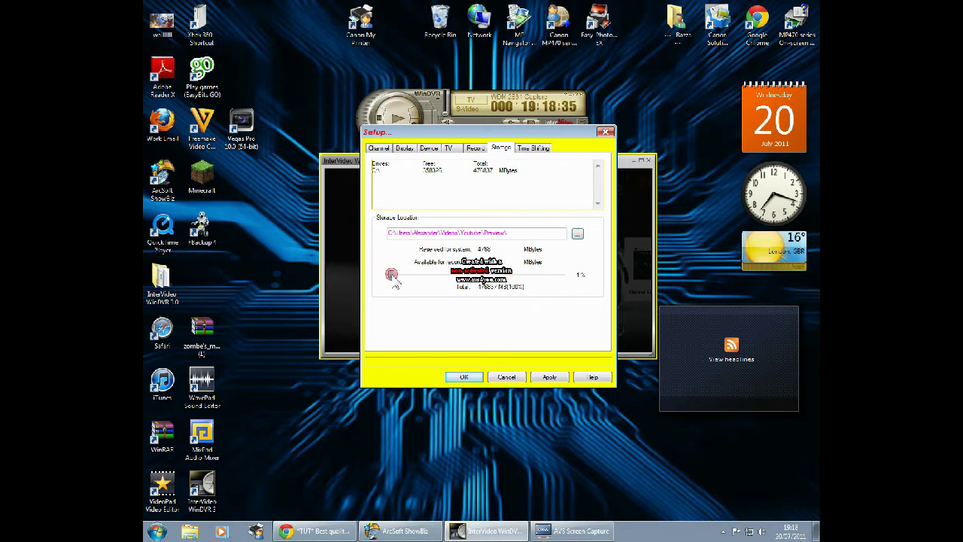
{"action": "left_click", "coordinate": [468, 148]}
{"action": "left_click", "coordinate": [447, 149]}
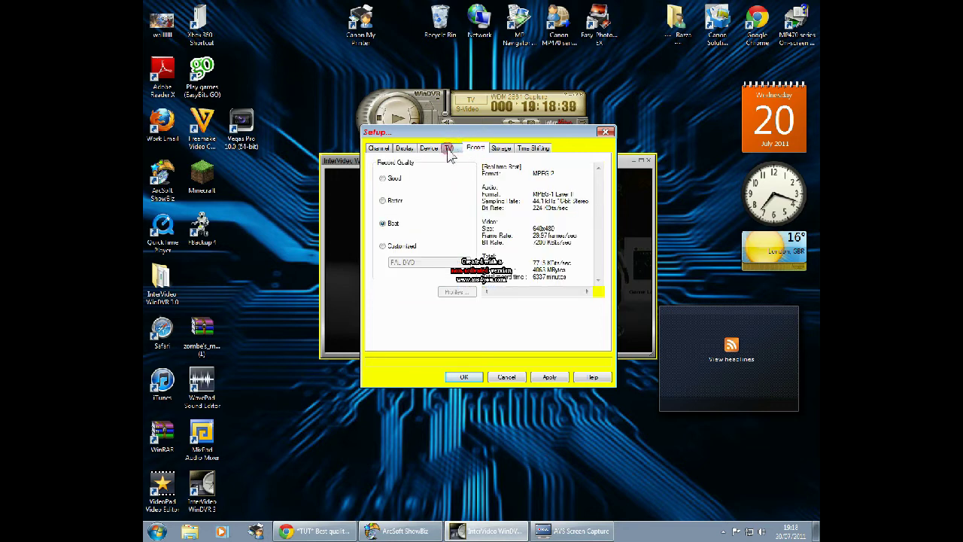
{"action": "left_click", "coordinate": [429, 148]}
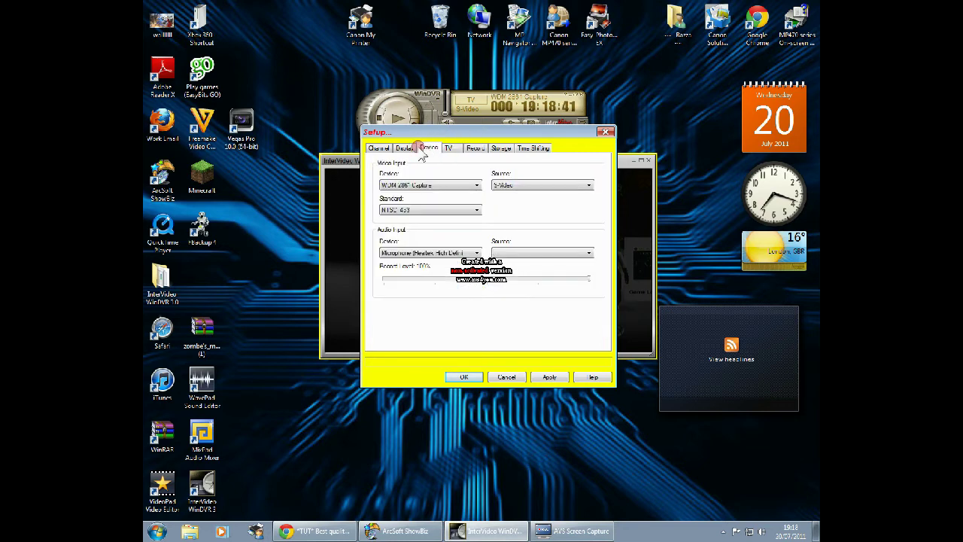
{"action": "left_click", "coordinate": [413, 147]}
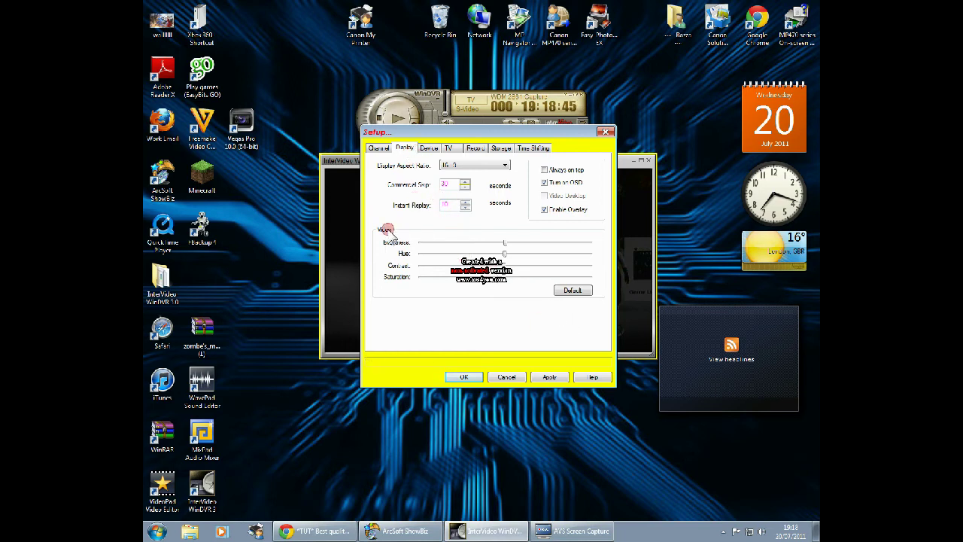
Step: Reset the display's brightness and colour sliders to their default values
{"action": "left_click", "coordinate": [564, 291]}
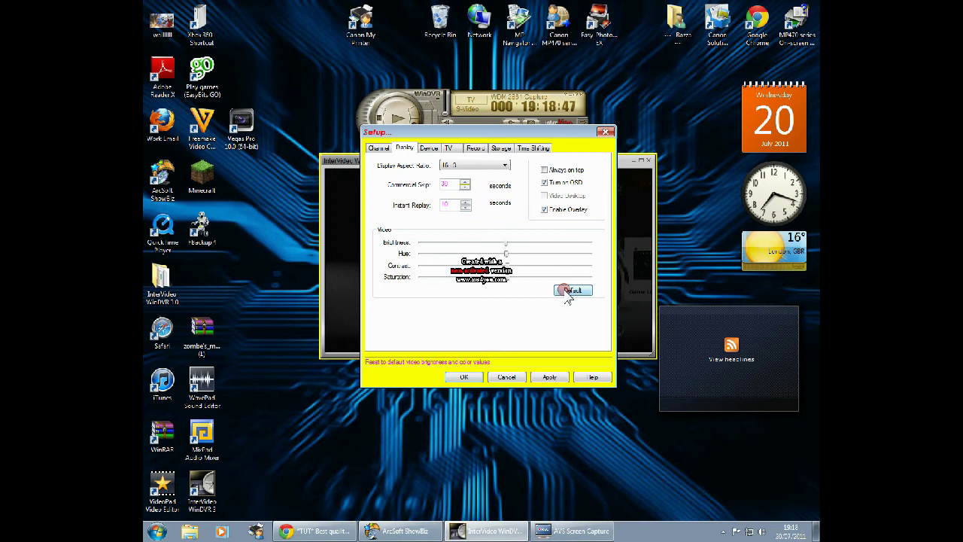
{"action": "left_click", "coordinate": [566, 293]}
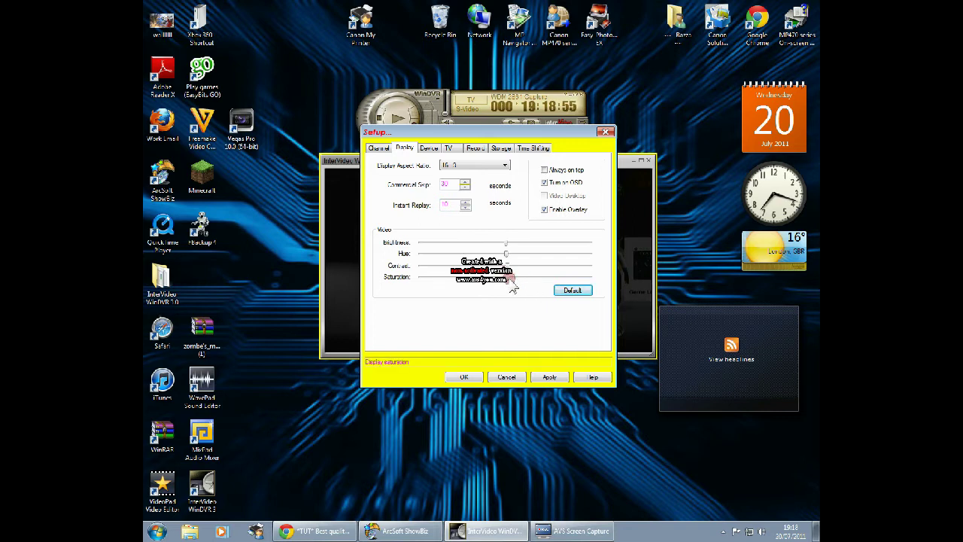
{"action": "left_click", "coordinate": [570, 294]}
{"action": "left_click", "coordinate": [535, 279]}
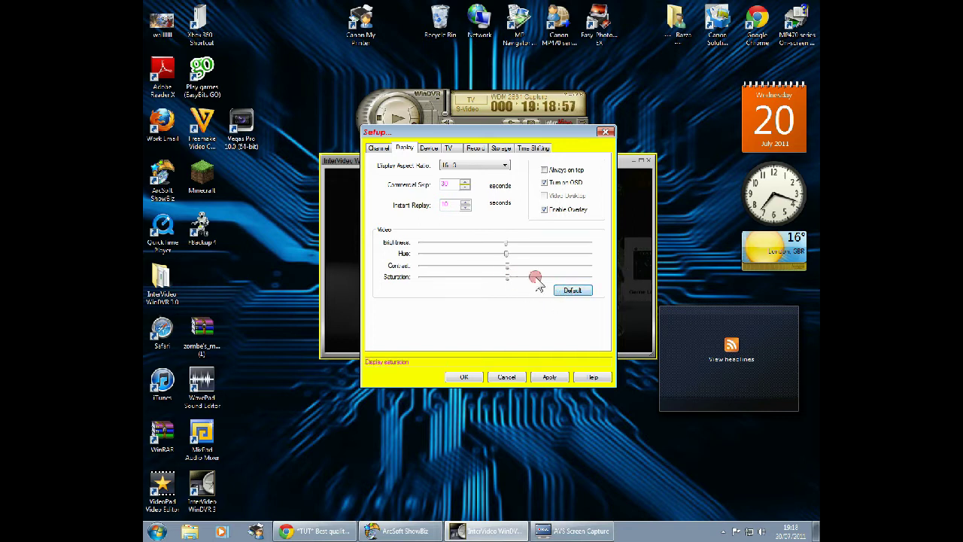
{"action": "left_click", "coordinate": [508, 243]}
{"action": "left_click", "coordinate": [508, 269]}
{"action": "left_click", "coordinate": [479, 274]}
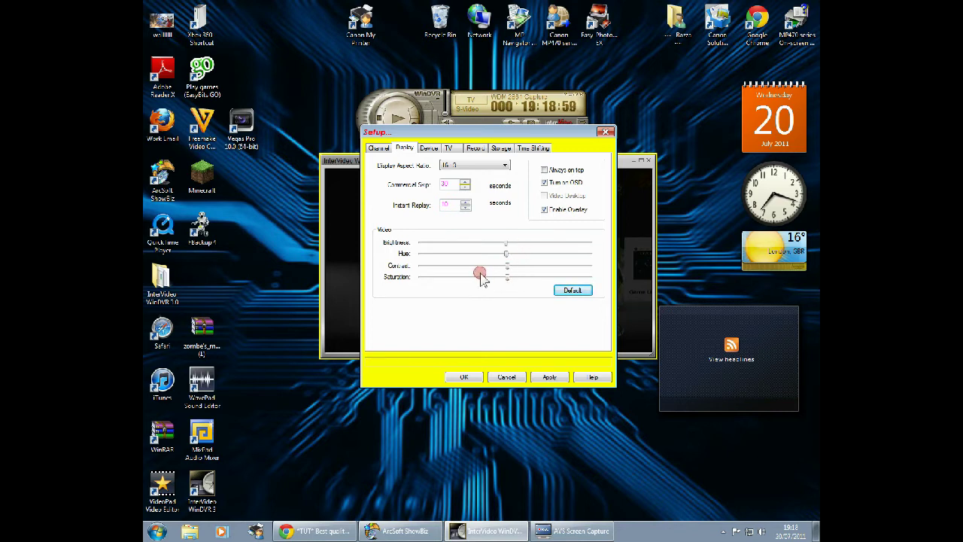
{"action": "left_click", "coordinate": [490, 292]}
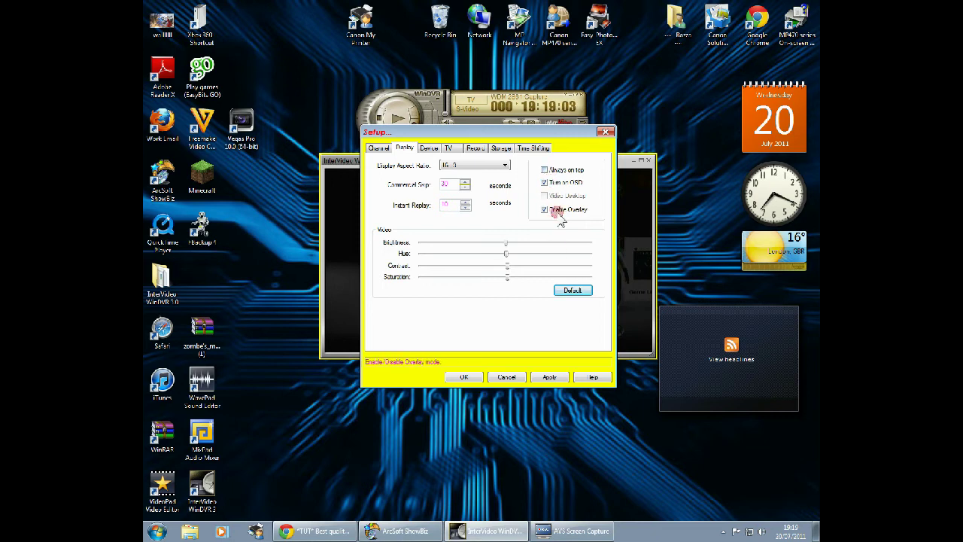
Step: Keep the 16:9 display aspect ratio, then apply and save the setup with OK
{"action": "left_click", "coordinate": [488, 167]}
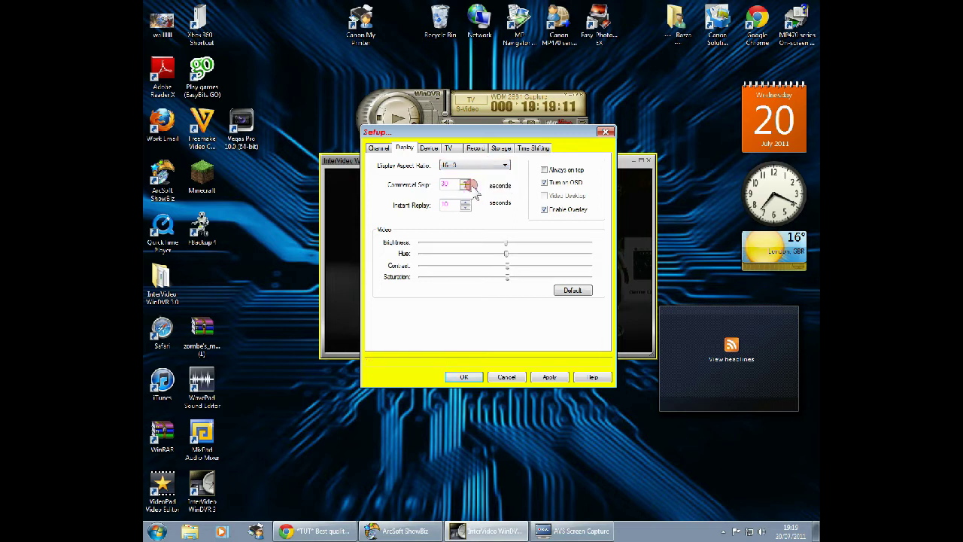
{"action": "left_click", "coordinate": [470, 188]}
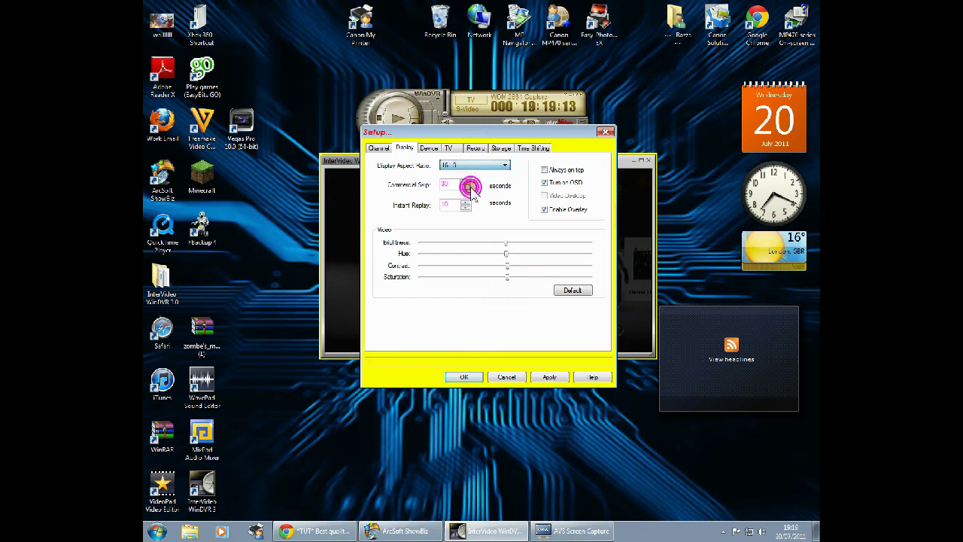
{"action": "left_click", "coordinate": [374, 148]}
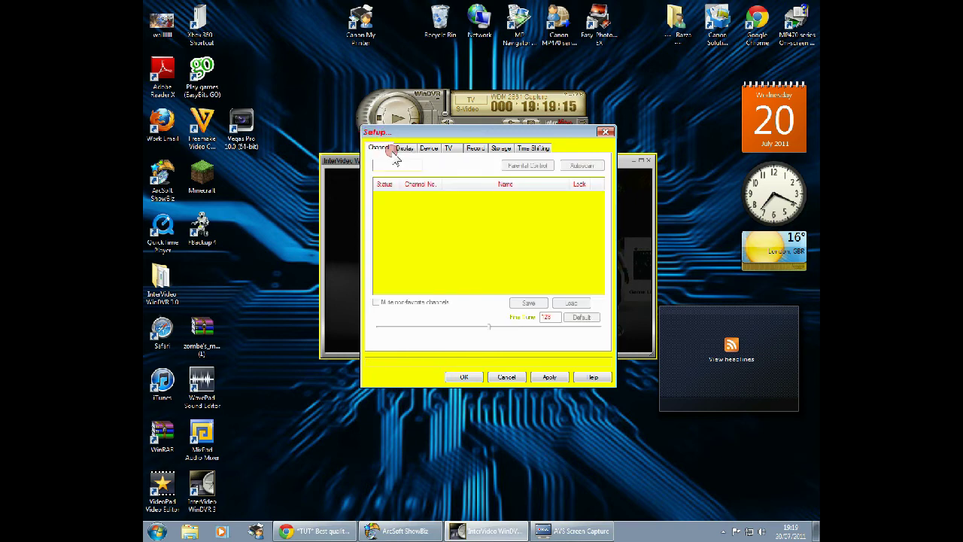
{"action": "left_click", "coordinate": [403, 148]}
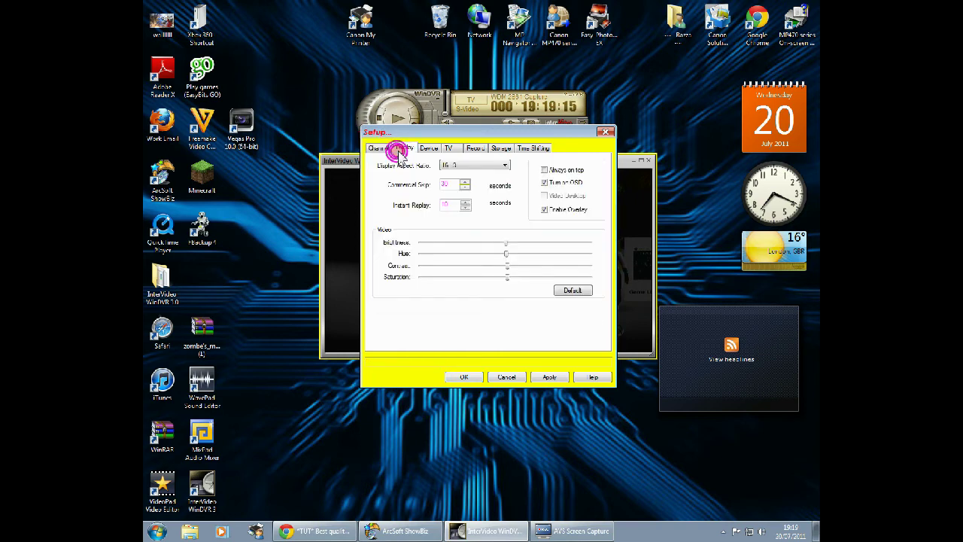
{"action": "left_click", "coordinate": [546, 376]}
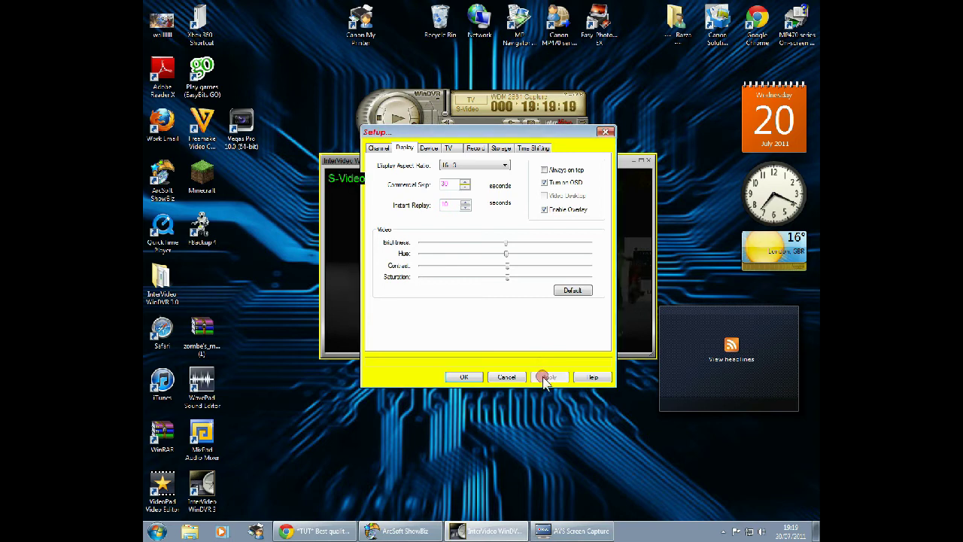
{"action": "left_click", "coordinate": [448, 377]}
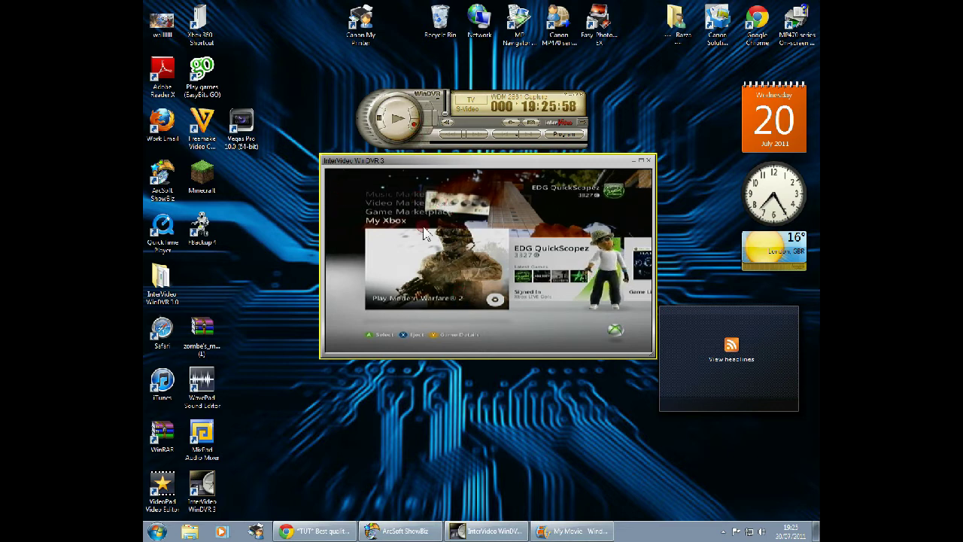
Step: Record about 5 seconds of the Xbox feed, stop, and replace the Program_1 name with a new one
{"action": "left_click", "coordinate": [415, 124]}
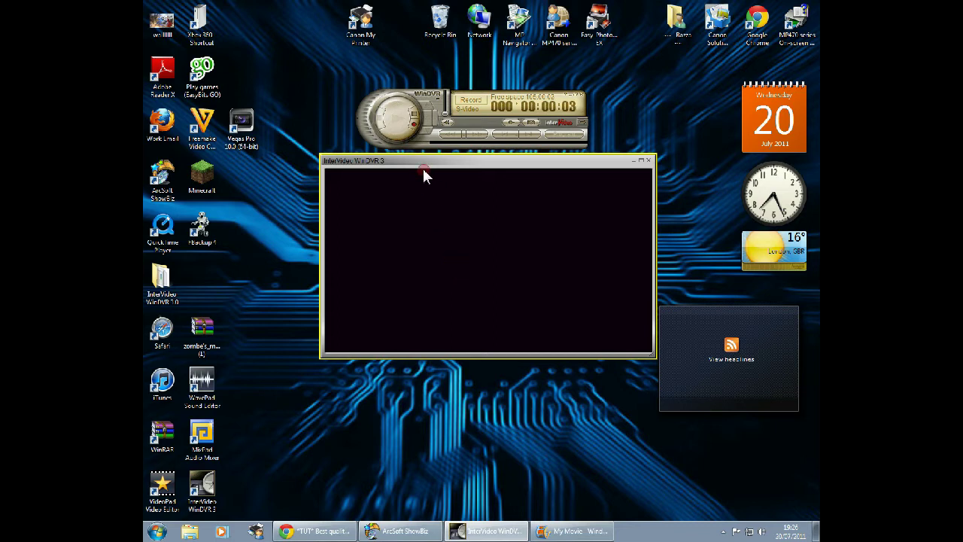
{"action": "left_click", "coordinate": [412, 115]}
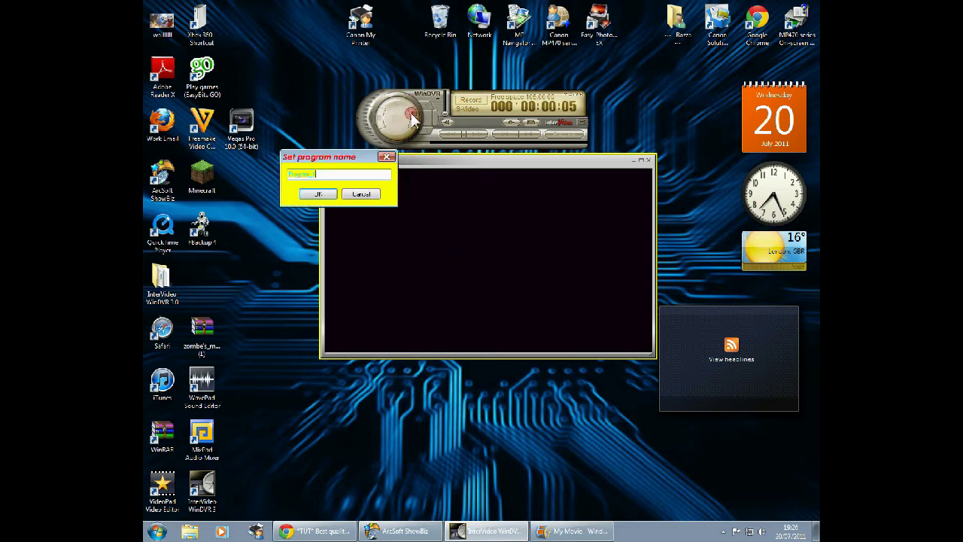
{"action": "left_click", "coordinate": [365, 174]}
{"action": "key", "text": "ctrl+a"}
{"action": "key", "text": "BackSpace"}
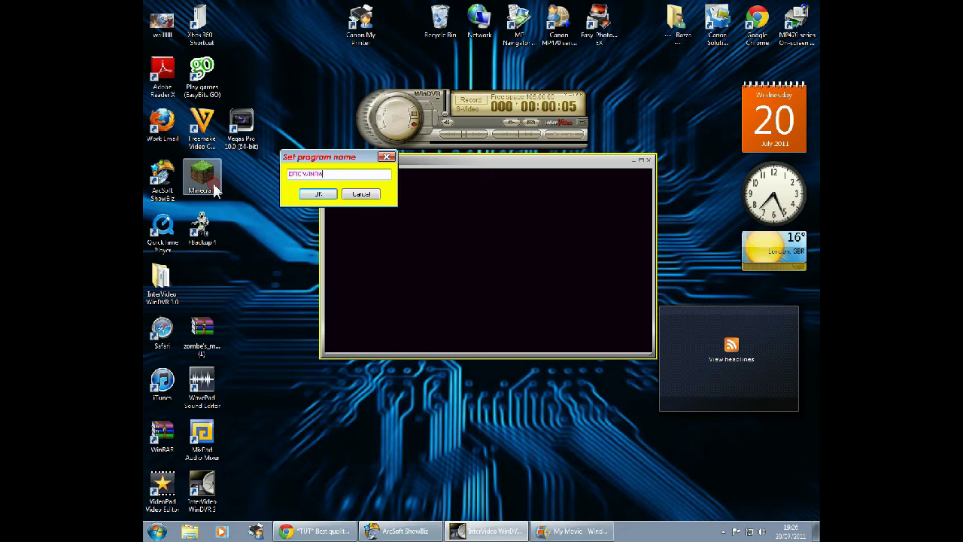
{"action": "key", "text": "Return"}
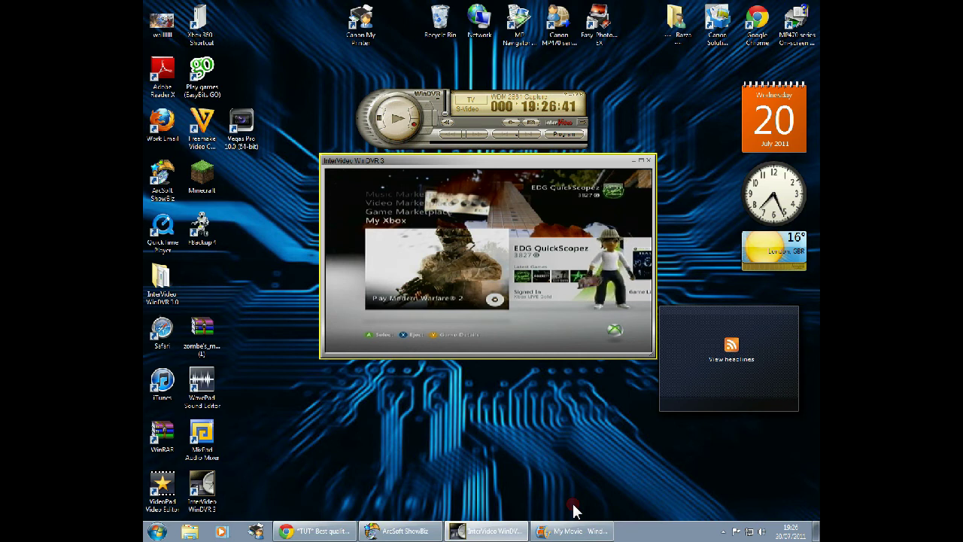
{"action": "left_click", "coordinate": [576, 531]}
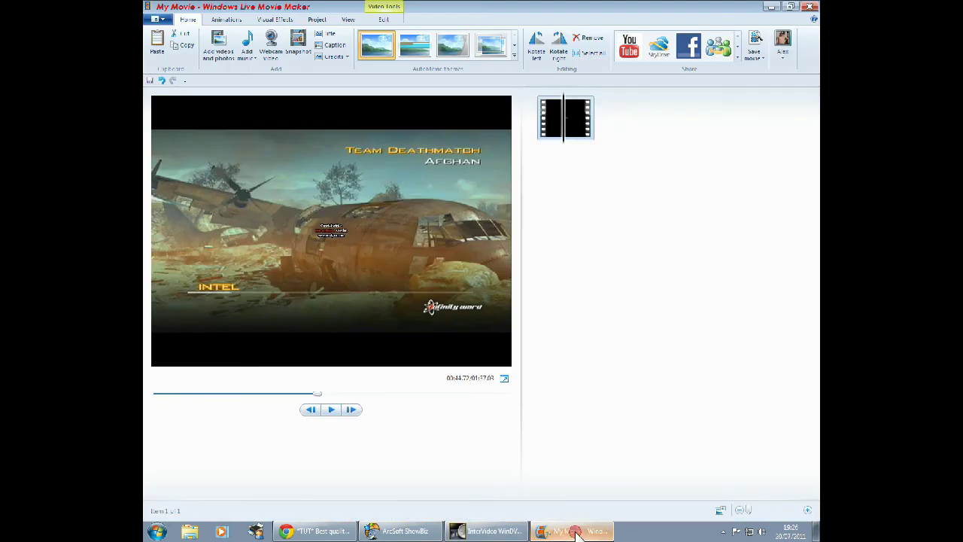
{"action": "left_click", "coordinate": [566, 126]}
{"action": "left_click", "coordinate": [607, 96]}
{"action": "left_click", "coordinate": [669, 243]}
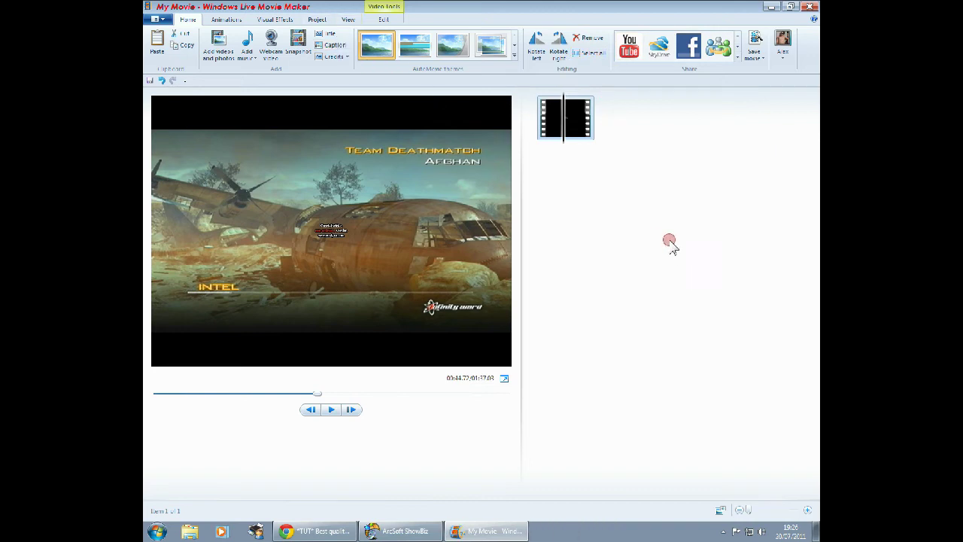
{"action": "left_click", "coordinate": [760, 64]}
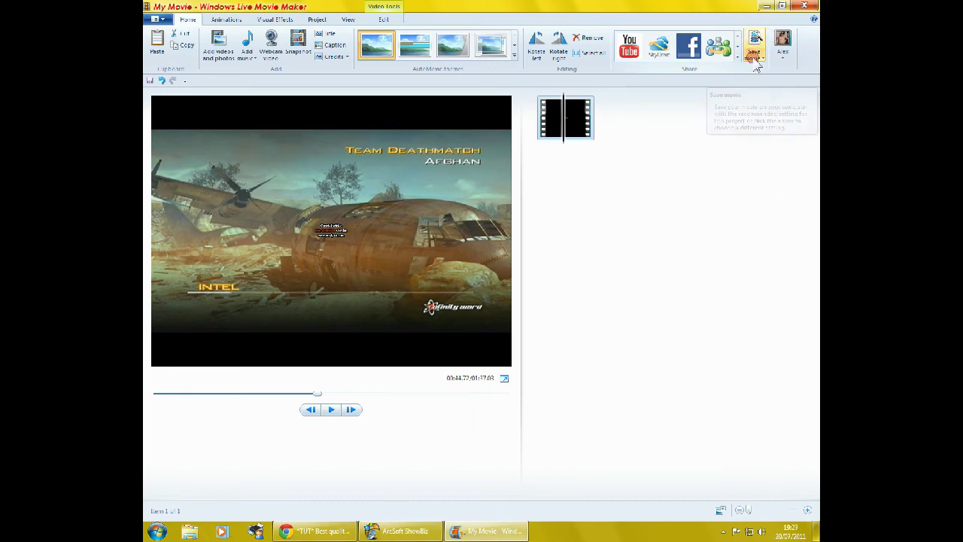
{"action": "left_click", "coordinate": [757, 60]}
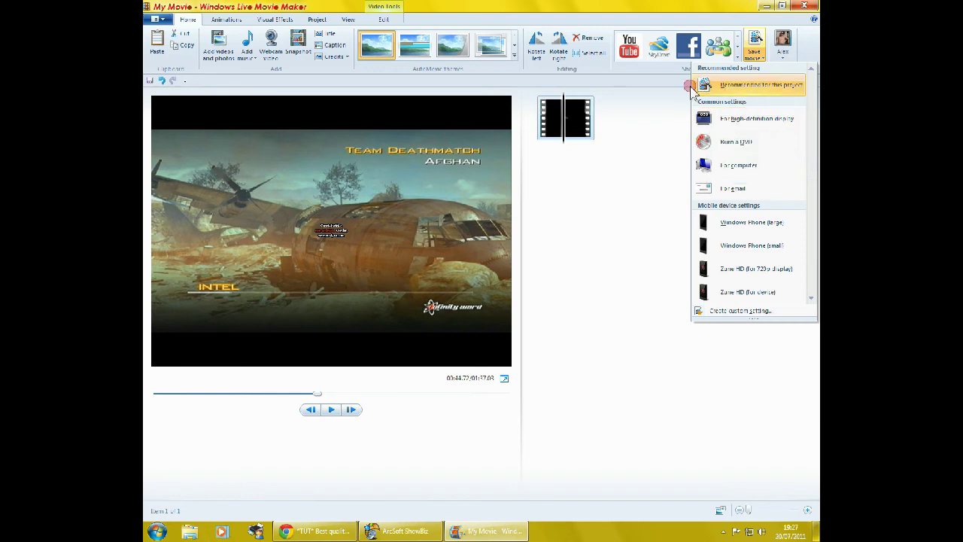
{"action": "left_click", "coordinate": [675, 131]}
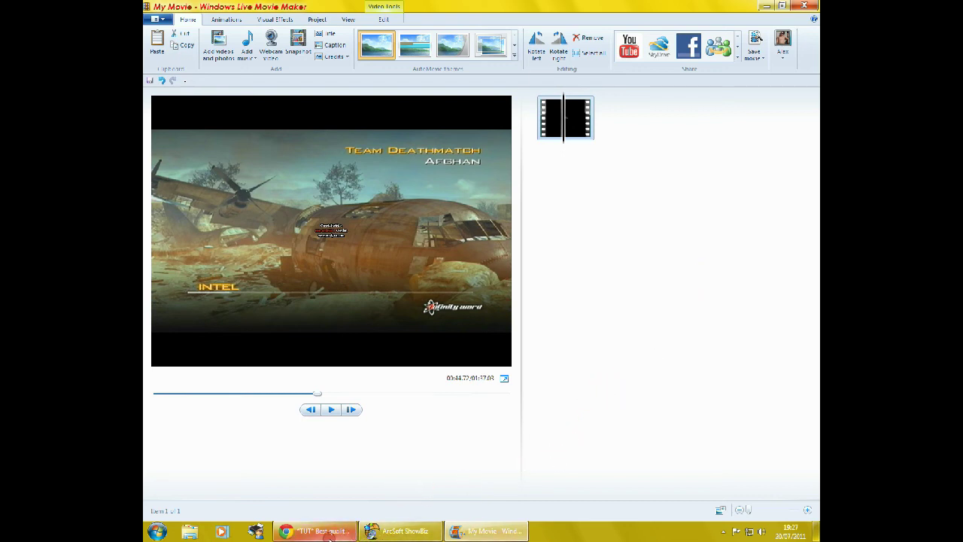
Step: Open YouTube's Upload page from the EasyCap video tab and close the TUT Best quality settings tab
{"action": "left_click", "coordinate": [329, 533]}
{"action": "left_click", "coordinate": [197, 7]}
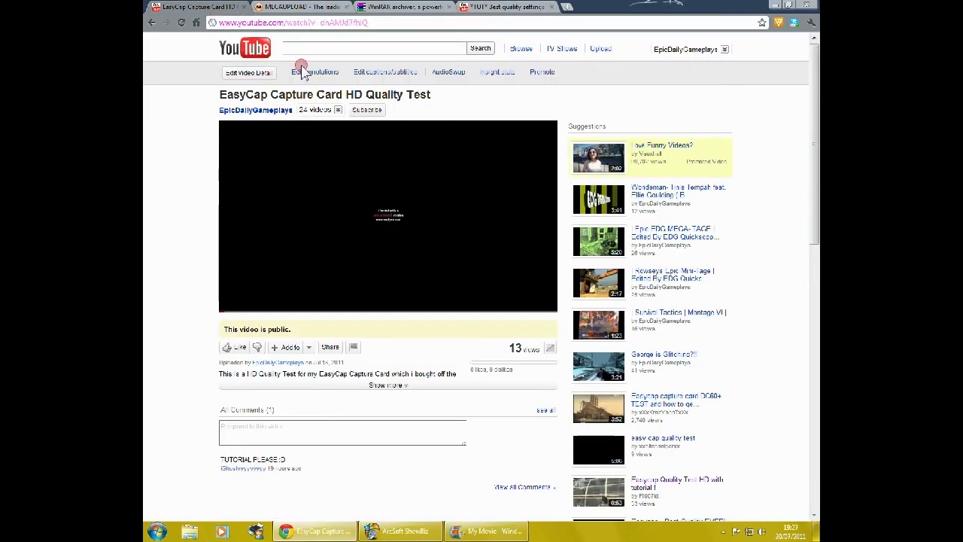
{"action": "left_click", "coordinate": [601, 48]}
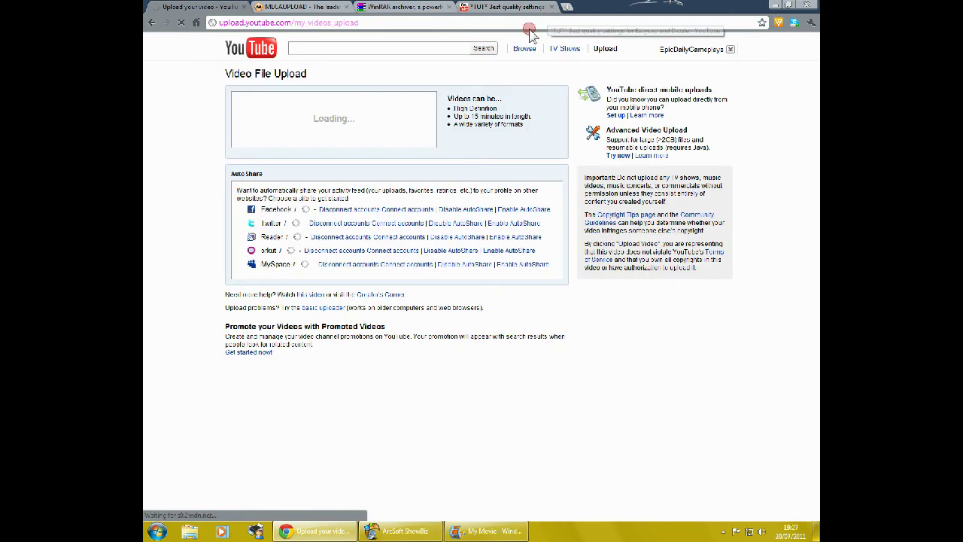
{"action": "left_click", "coordinate": [553, 7]}
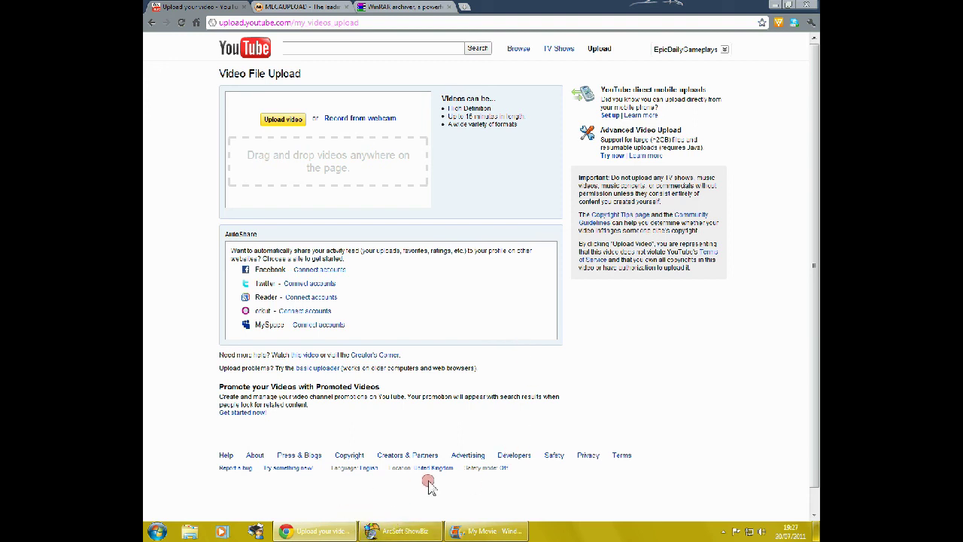
Step: Minimise Chrome and Movie Maker, briefly restore the YouTube upload window, then minimise it again
{"action": "left_click", "coordinate": [774, 5]}
{"action": "left_click", "coordinate": [772, 6]}
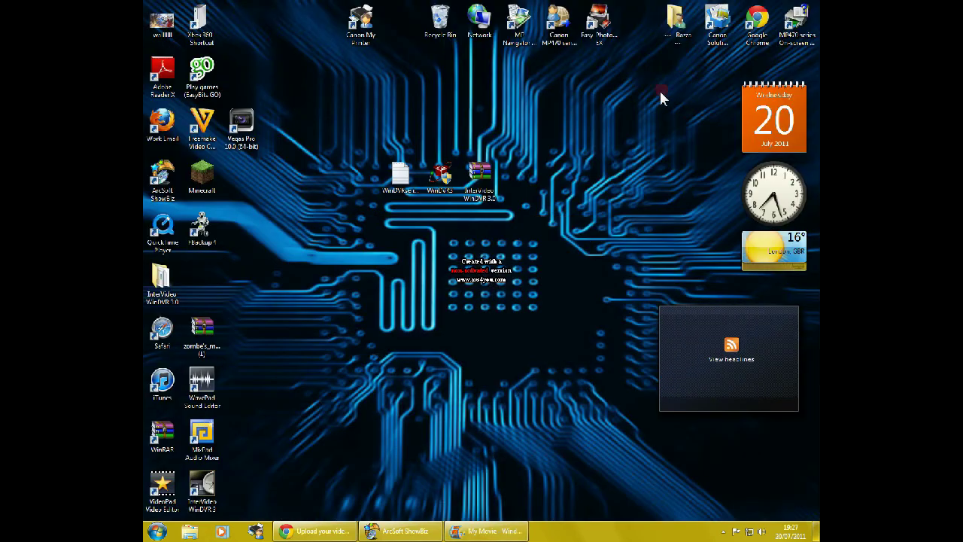
{"action": "left_click_drag", "start_coordinate": [648, 120], "coordinate": [553, 288]}
{"action": "left_click_drag", "start_coordinate": [552, 113], "coordinate": [649, 164]}
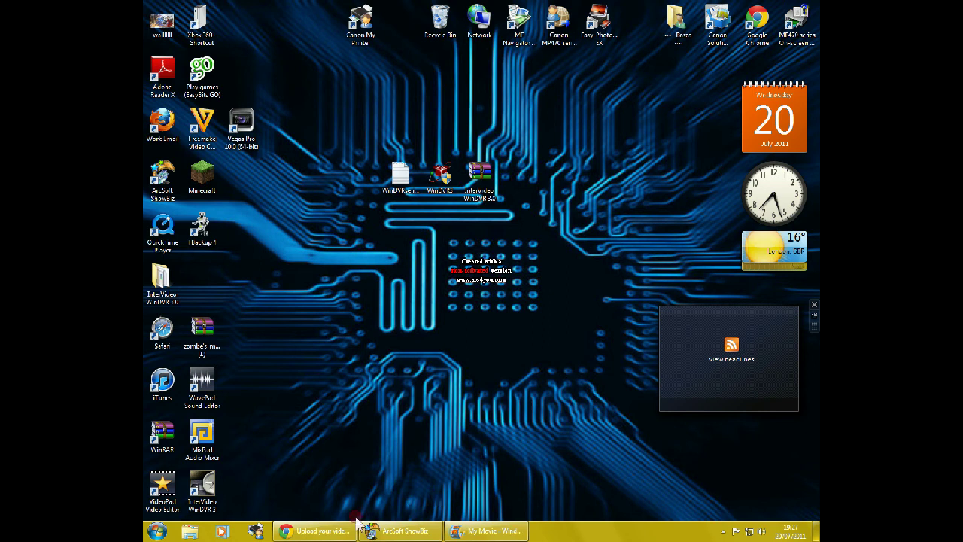
{"action": "left_click", "coordinate": [315, 531]}
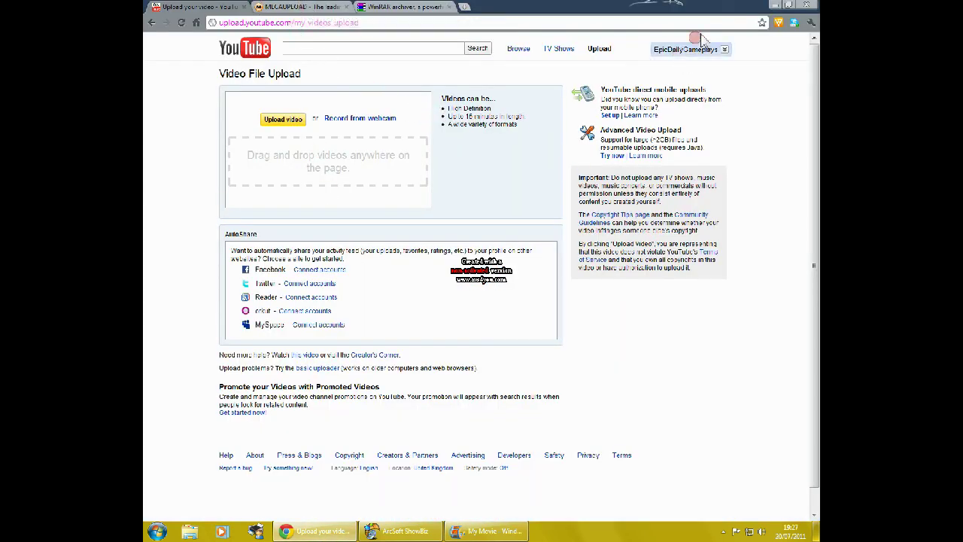
{"action": "left_click", "coordinate": [774, 6]}
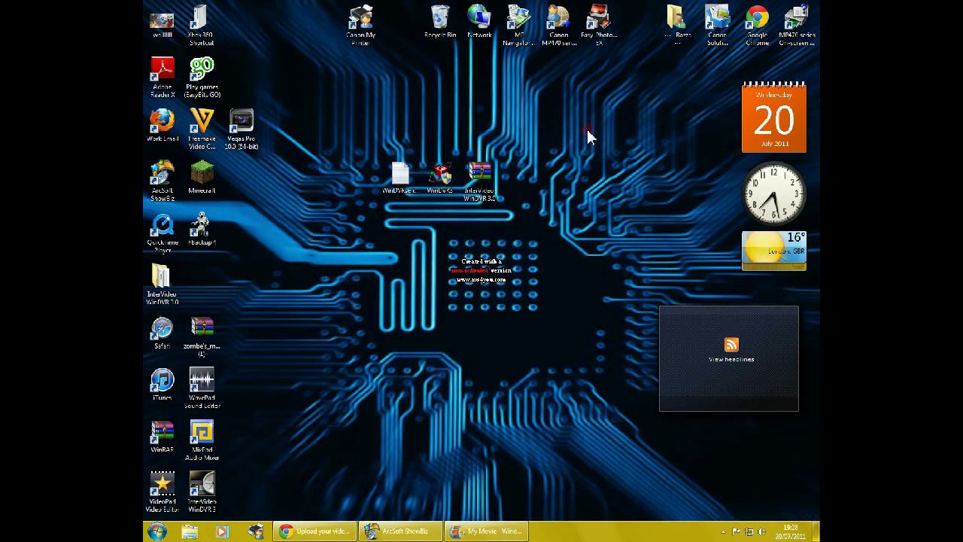
{"action": "left_click_drag", "start_coordinate": [582, 135], "coordinate": [509, 370]}
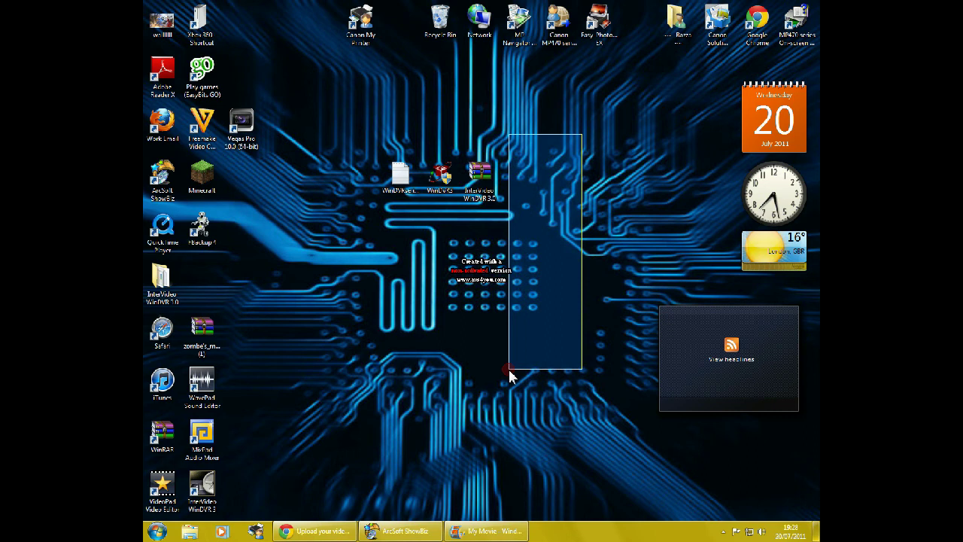
{"action": "mouse_move", "coordinate": [509, 370]}
{"action": "left_mouse_down"}
{"action": "mouse_move", "coordinate": [546, 183]}
{"action": "mouse_move", "coordinate": [562, 141]}
{"action": "mouse_move", "coordinate": [583, 145]}
{"action": "left_mouse_up"}
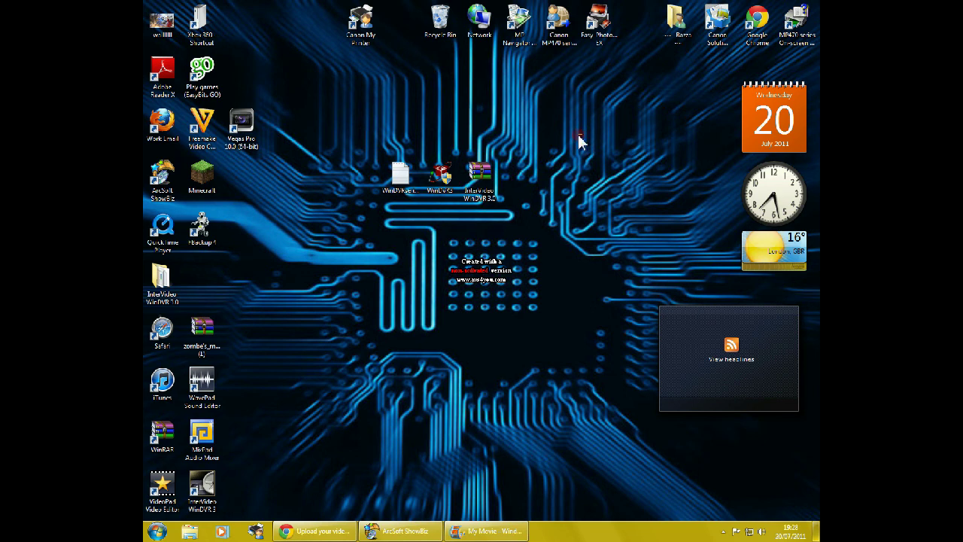